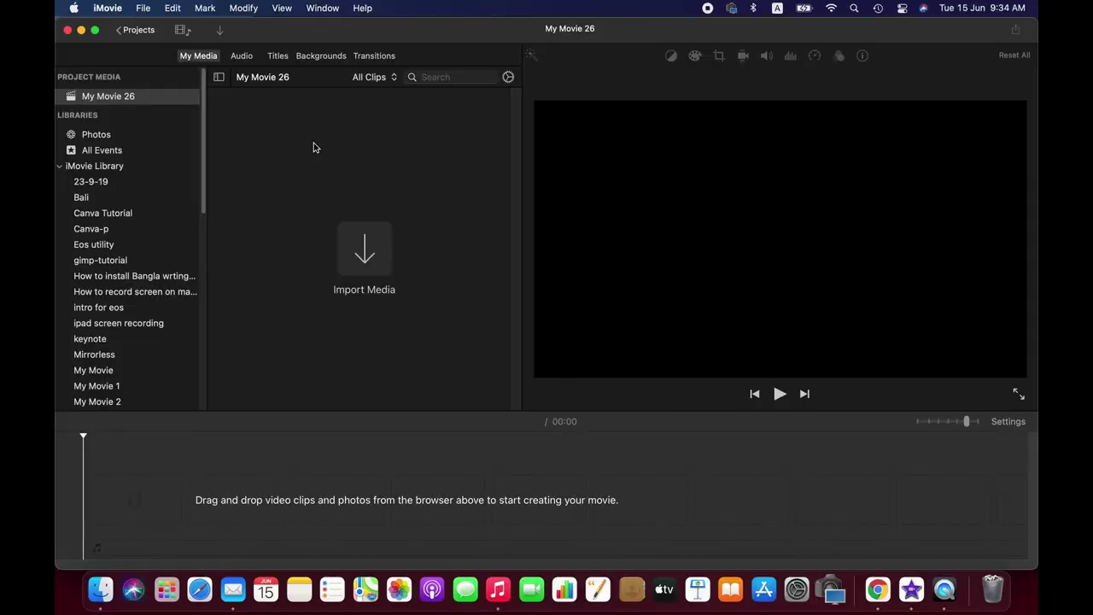
# In iMovie Preferences, keep photo placement at Fit and set photo and transition durations to 0.1 seconds.
pyautogui.click(117, 10)
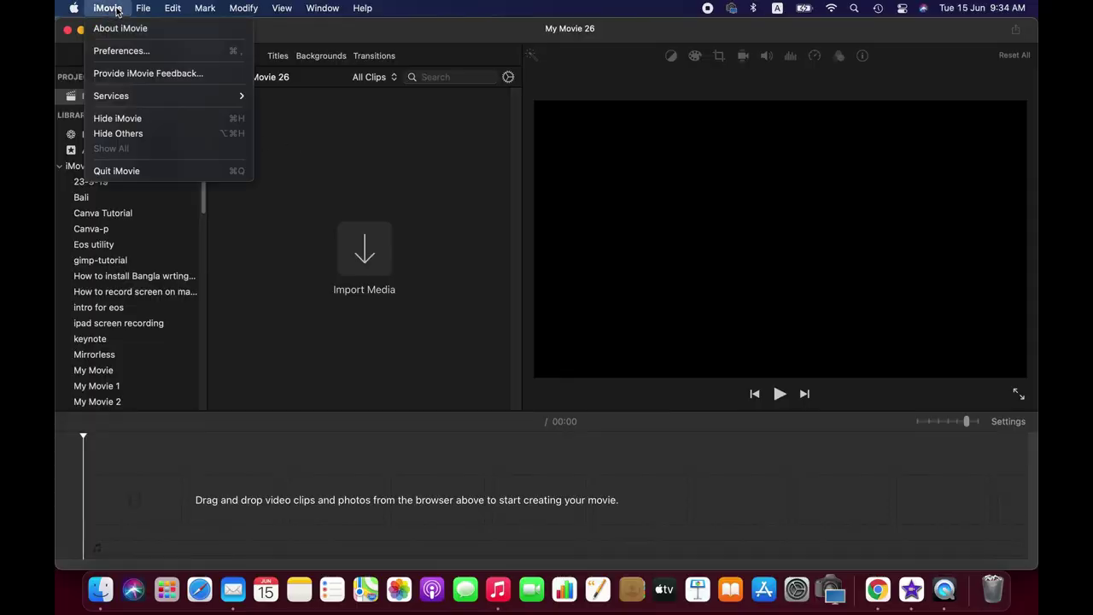
pyautogui.click(141, 56)
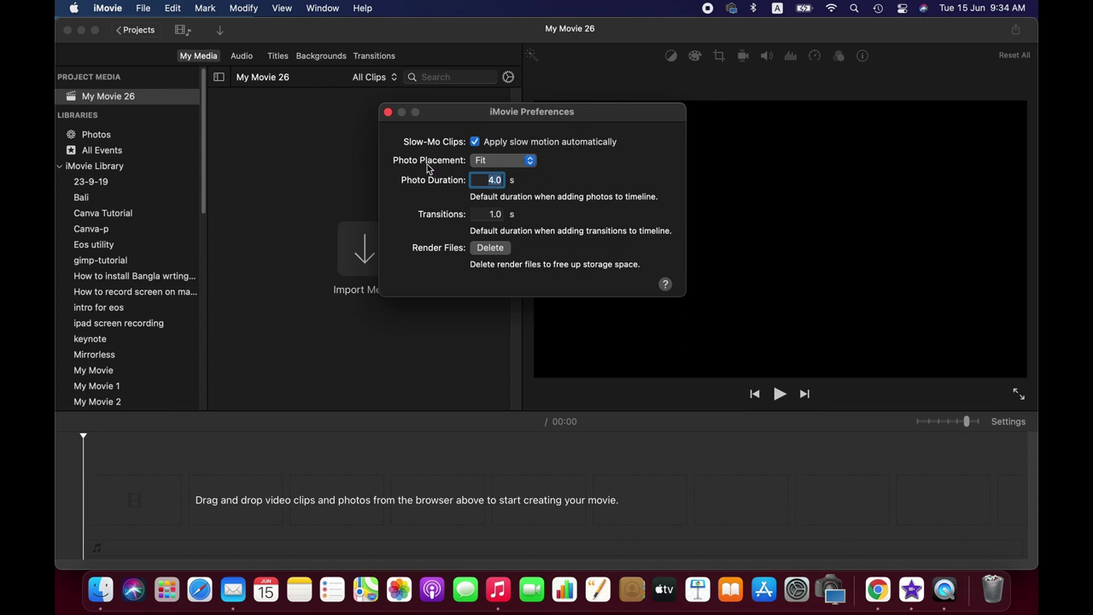
pyautogui.click(530, 162)
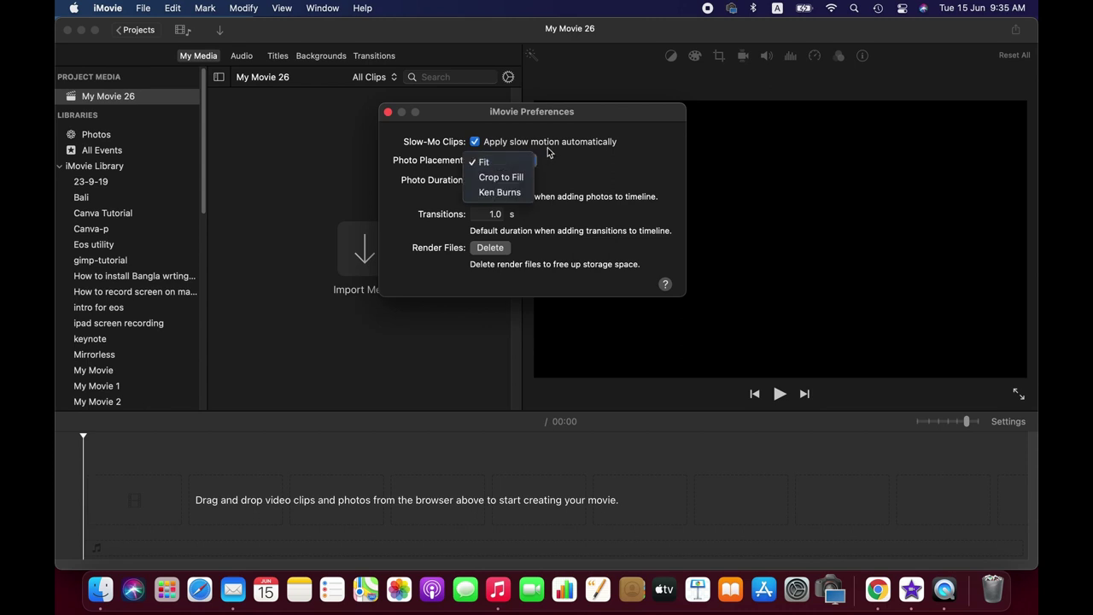
pyautogui.click(548, 149)
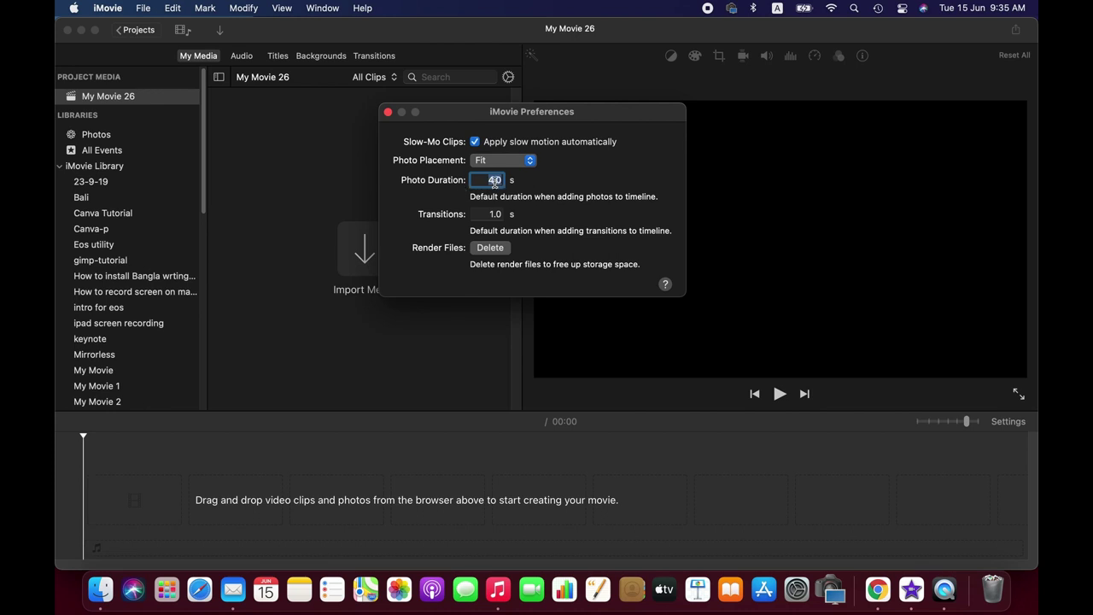
pyautogui.click(493, 182)
pyautogui.write('0.')
pyautogui.click(494, 213)
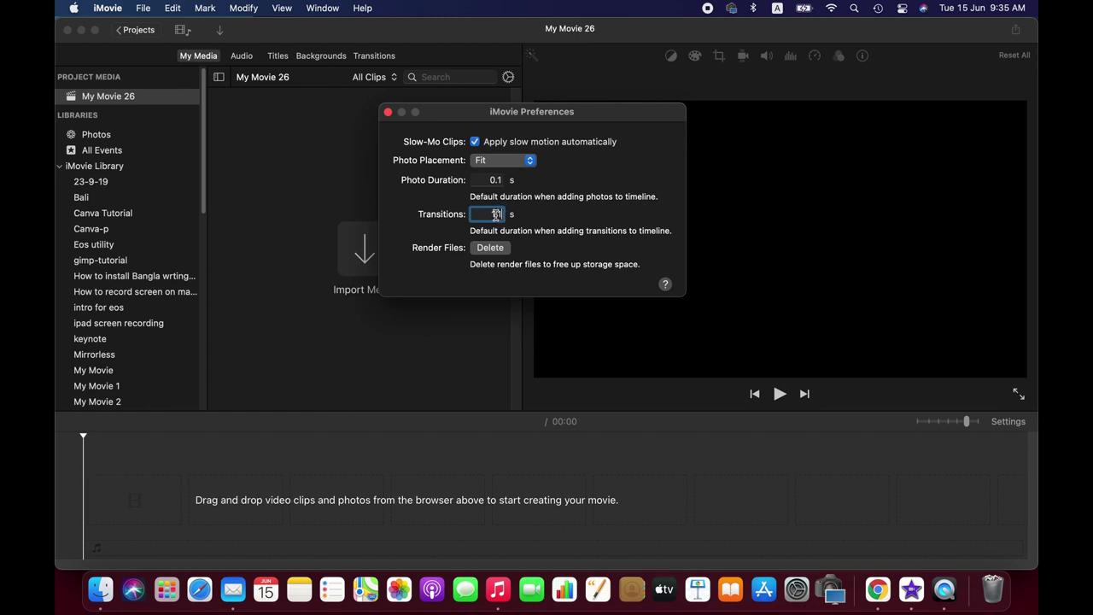
pyautogui.write('1')
pyautogui.click(388, 112)
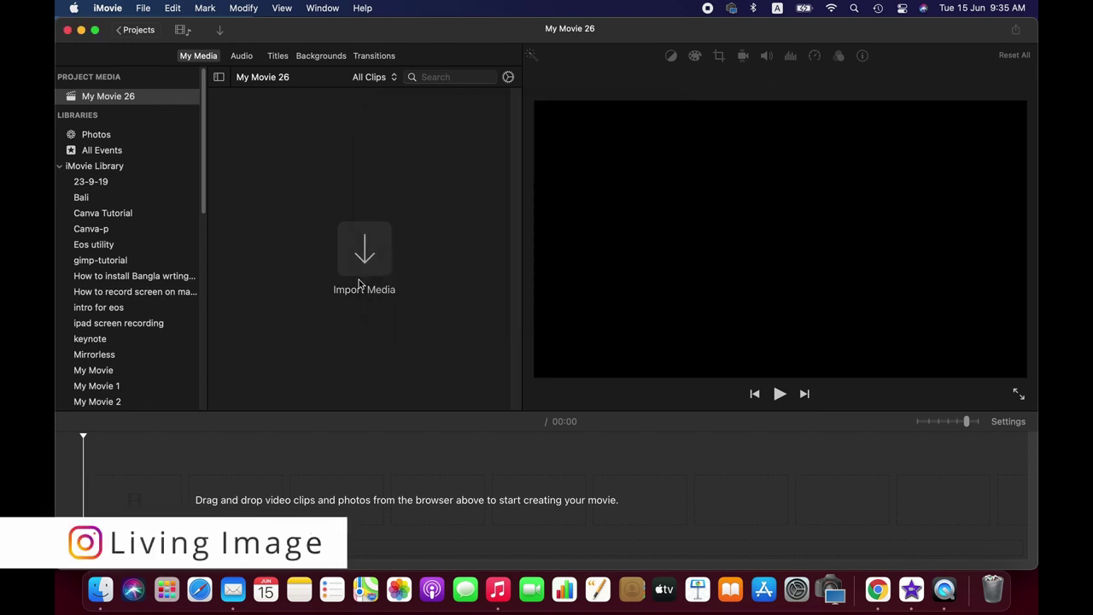
# Import the Timelapse folder from Downloads into the project.
pyautogui.click(372, 253)
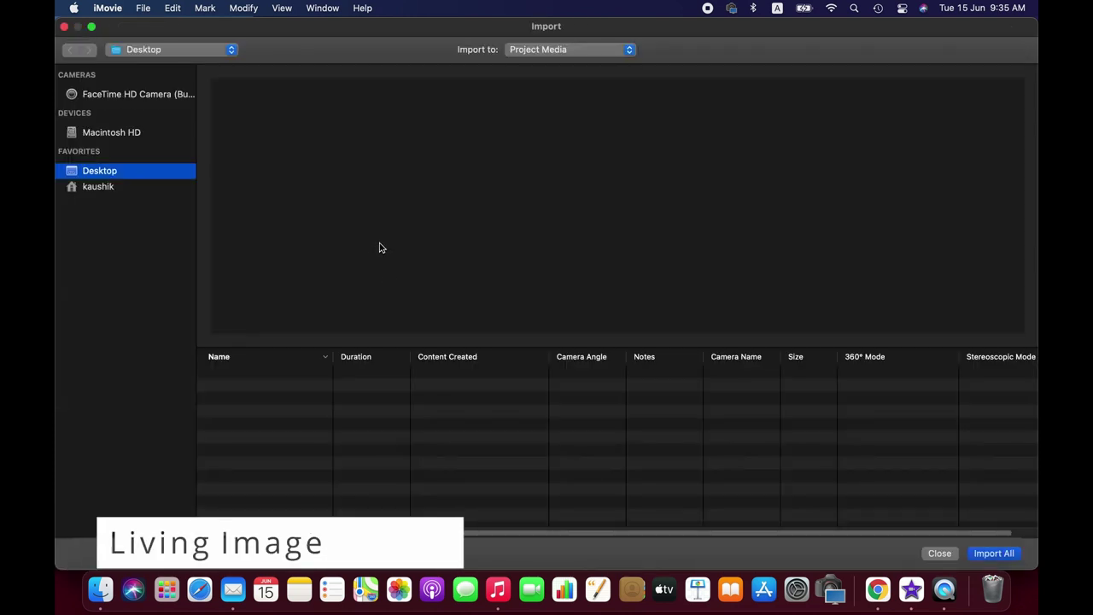
pyautogui.click(99, 186)
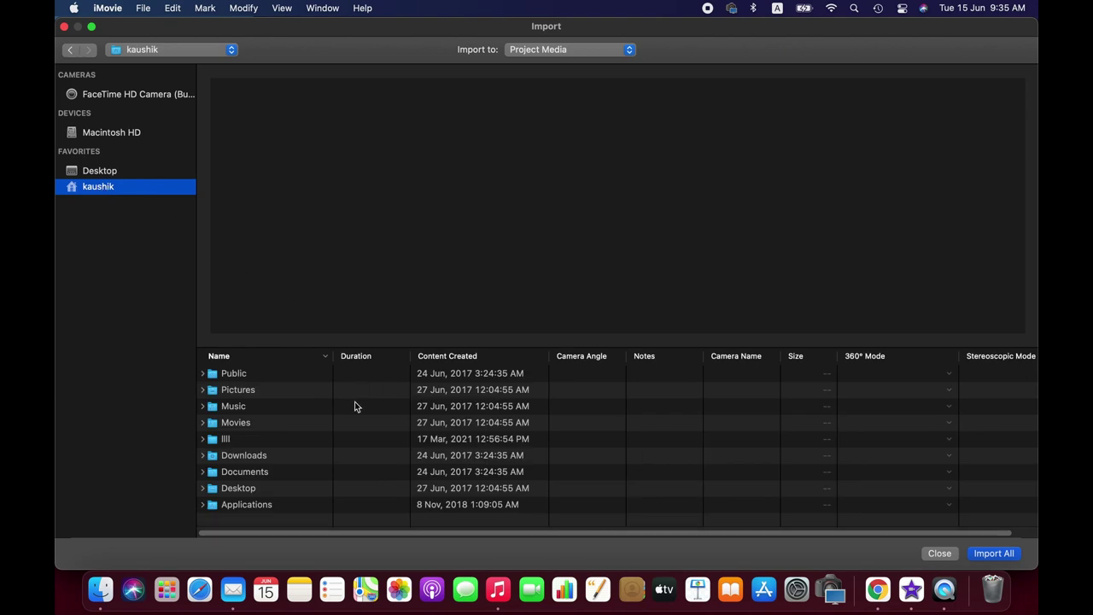
pyautogui.doubleClick(254, 455)
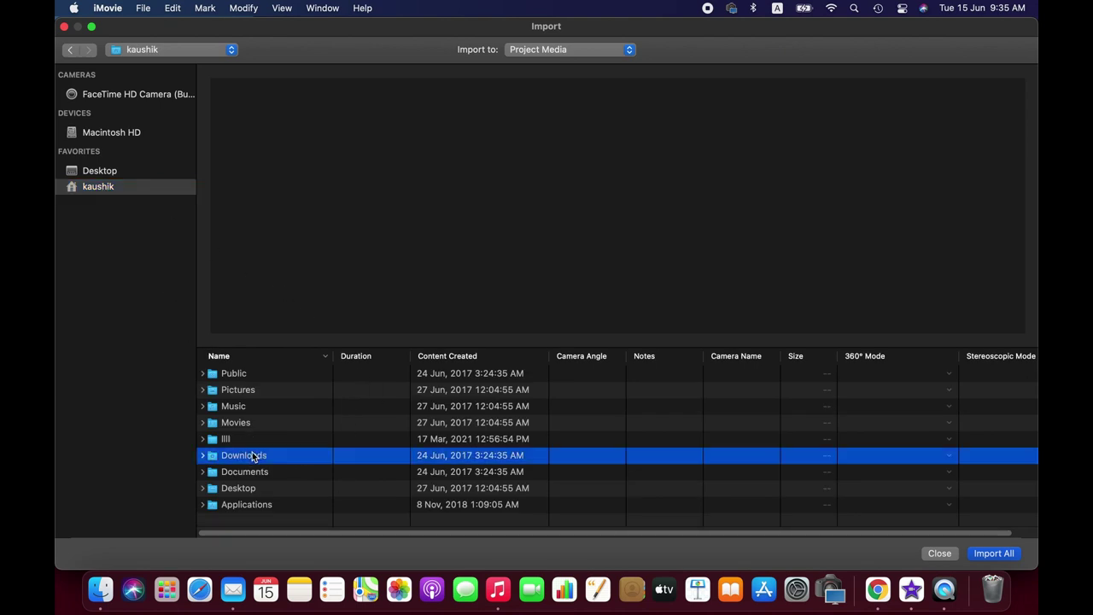
pyautogui.click(256, 474)
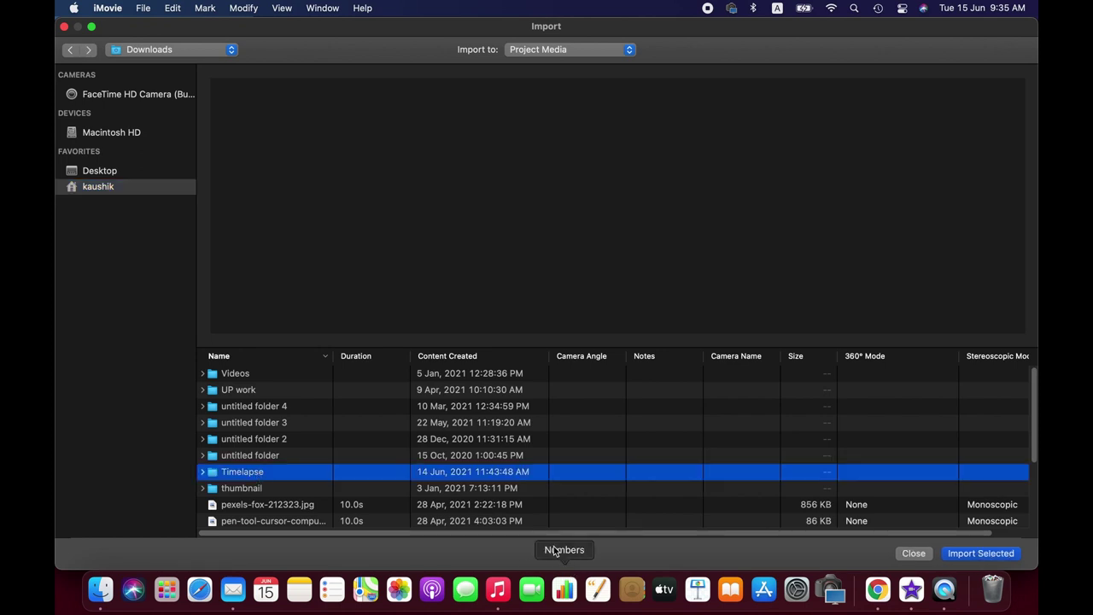
pyautogui.click(963, 554)
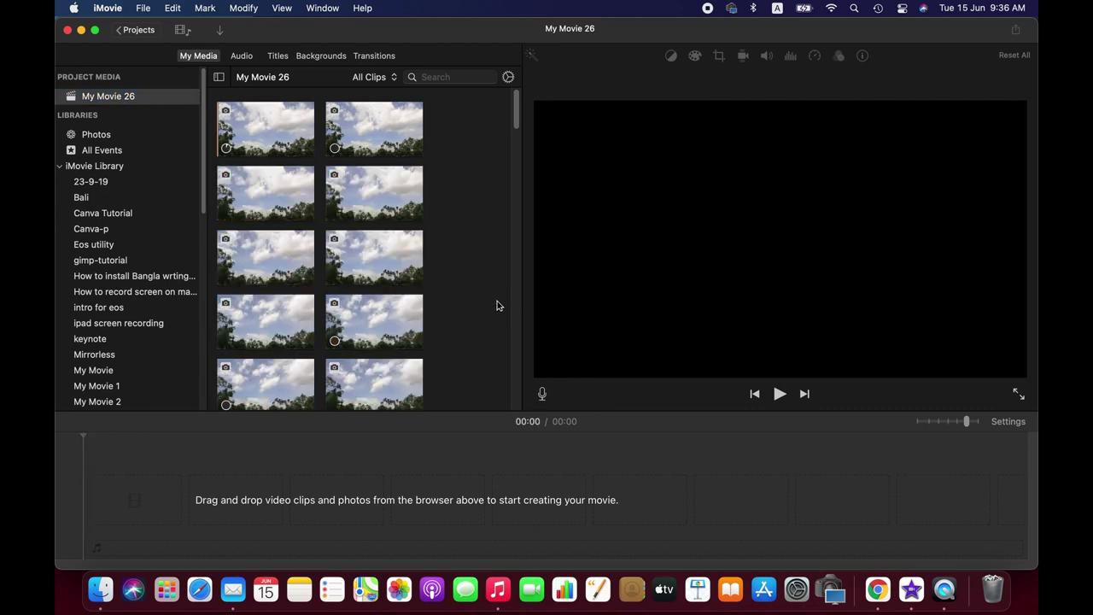
# Place all the imported photos on the timeline and play the sequence.
pyautogui.press('super+a')
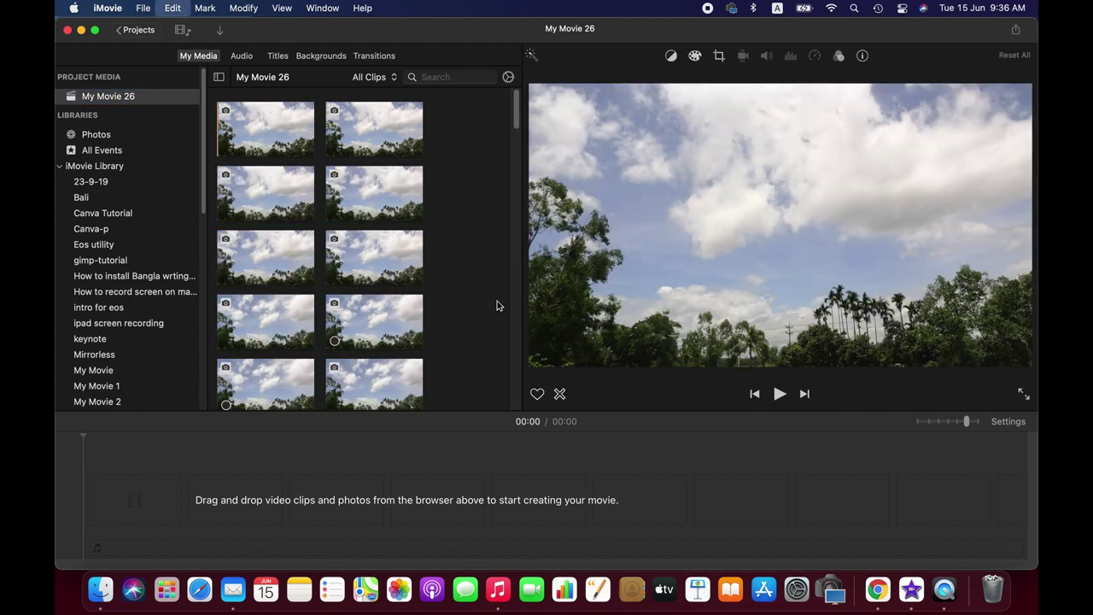
pyautogui.moveTo(392, 322); pyautogui.dragTo(470, 472)
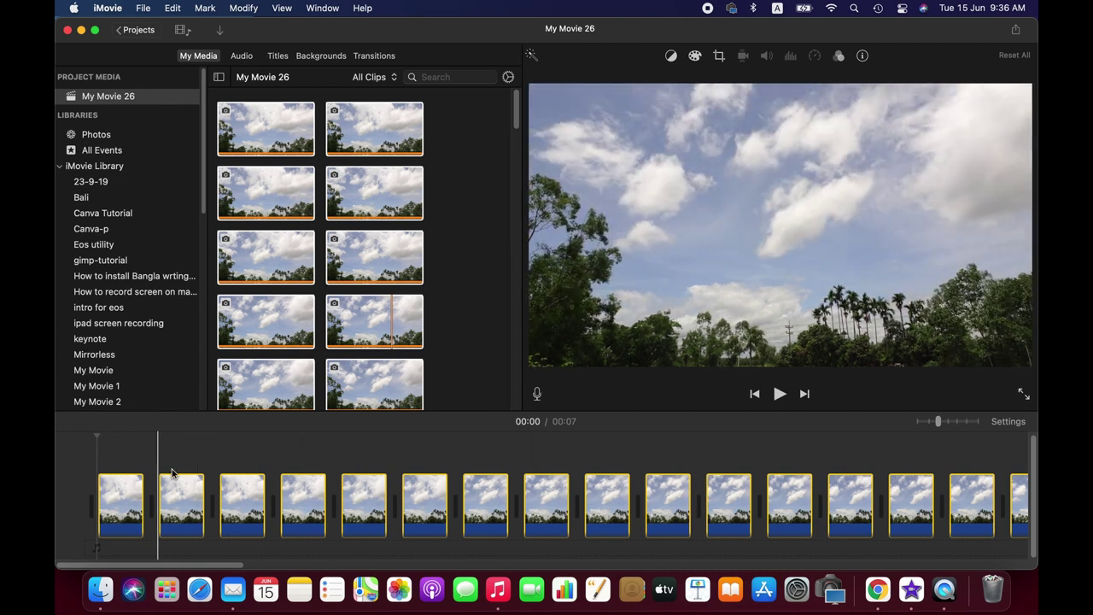
pyautogui.press('space')
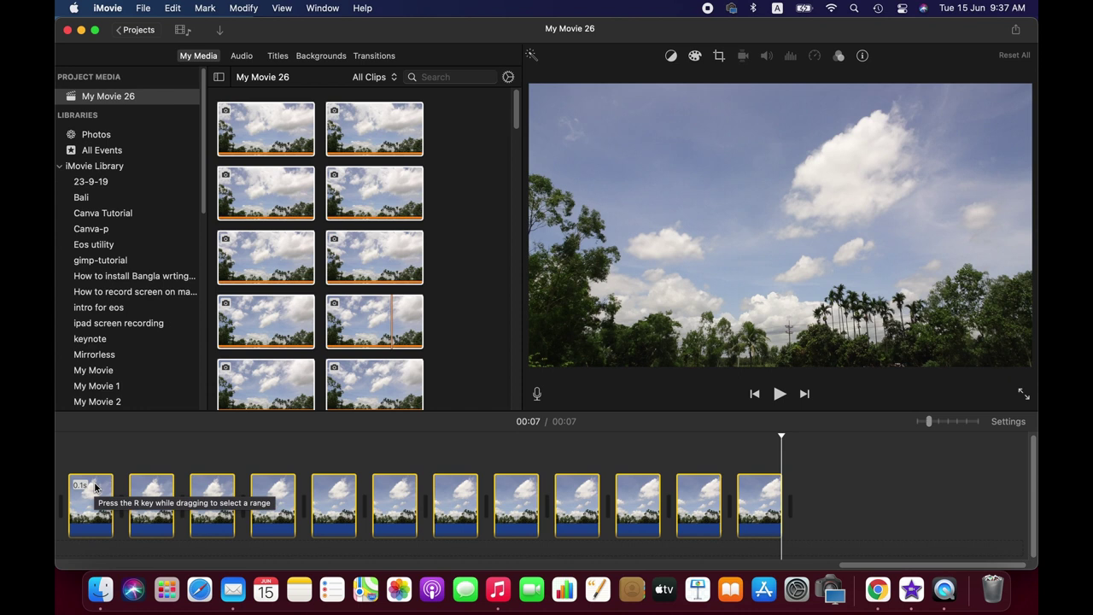
pyautogui.moveTo(265, 321)
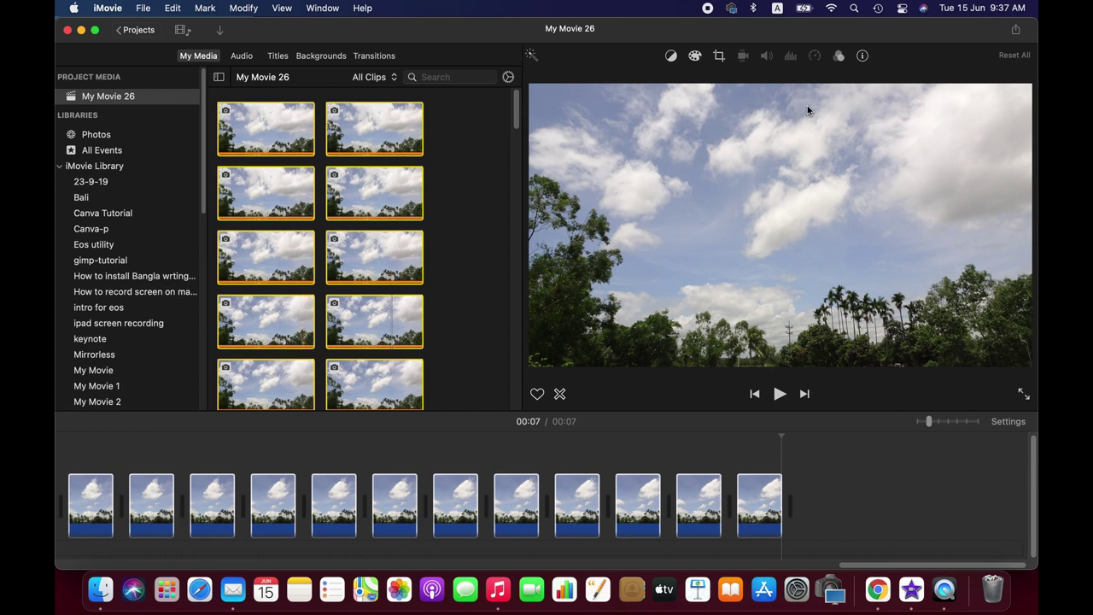
# Start a file export with Best (ProRes) quality and Better Quality compression.
pyautogui.click(1015, 30)
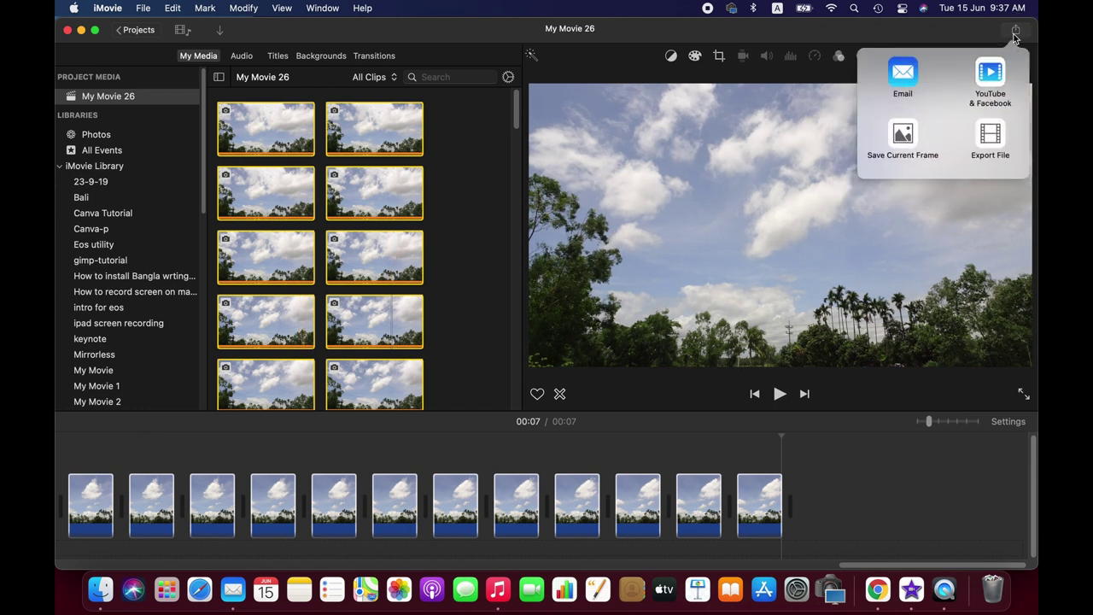
pyautogui.click(988, 140)
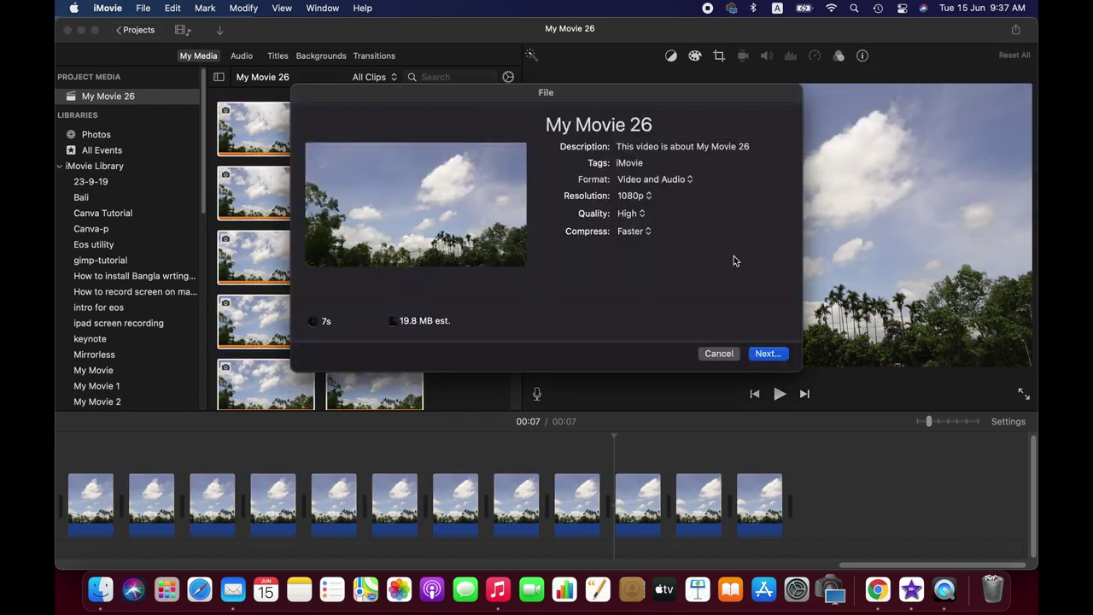
pyautogui.click(643, 216)
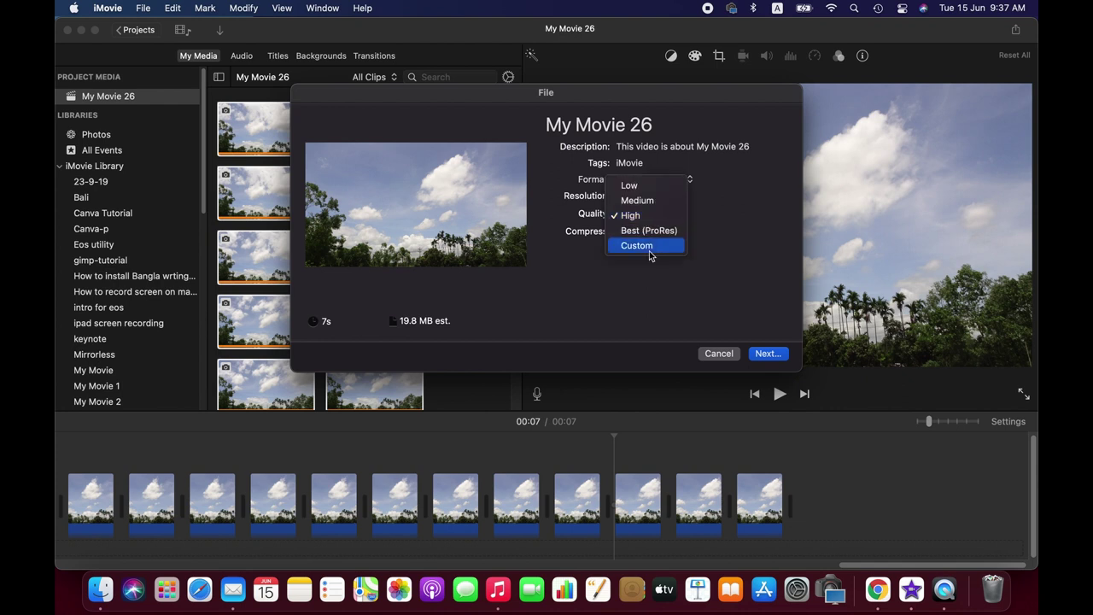
pyautogui.click(656, 232)
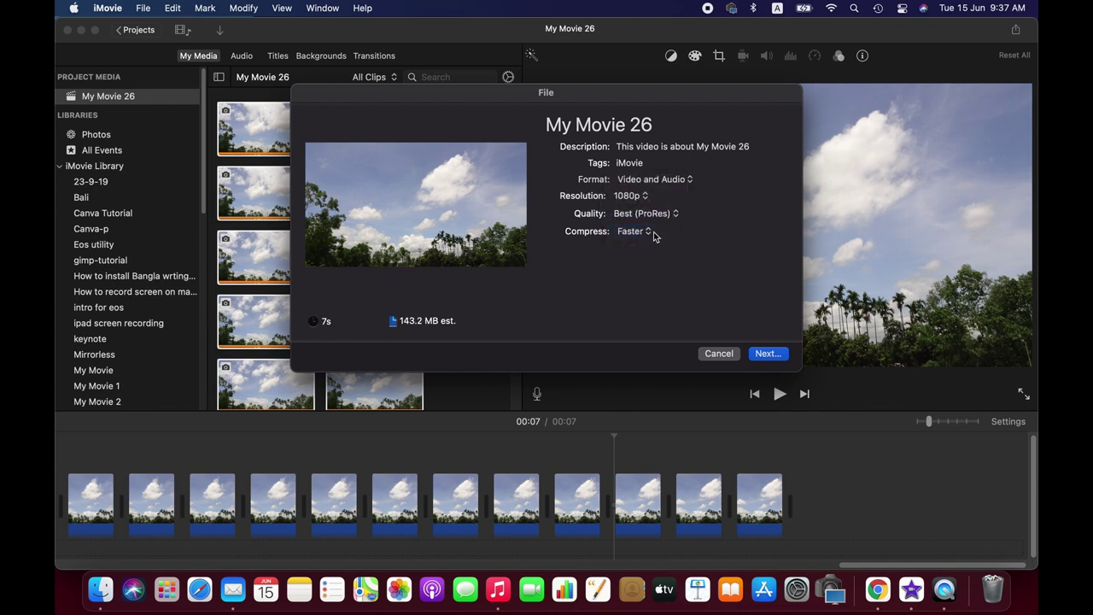
pyautogui.click(650, 233)
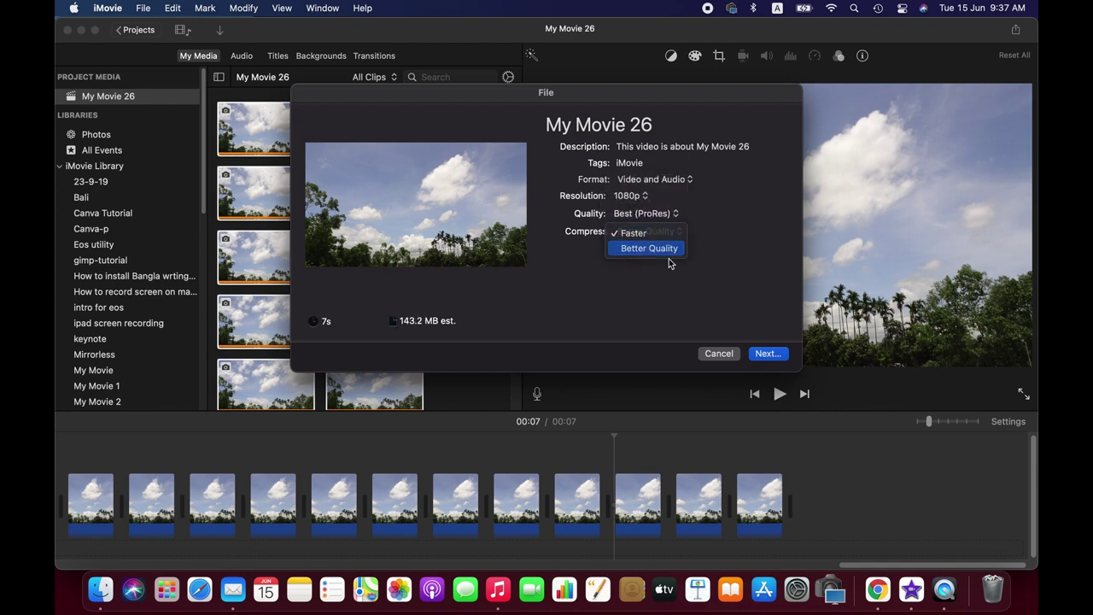
pyautogui.click(667, 255)
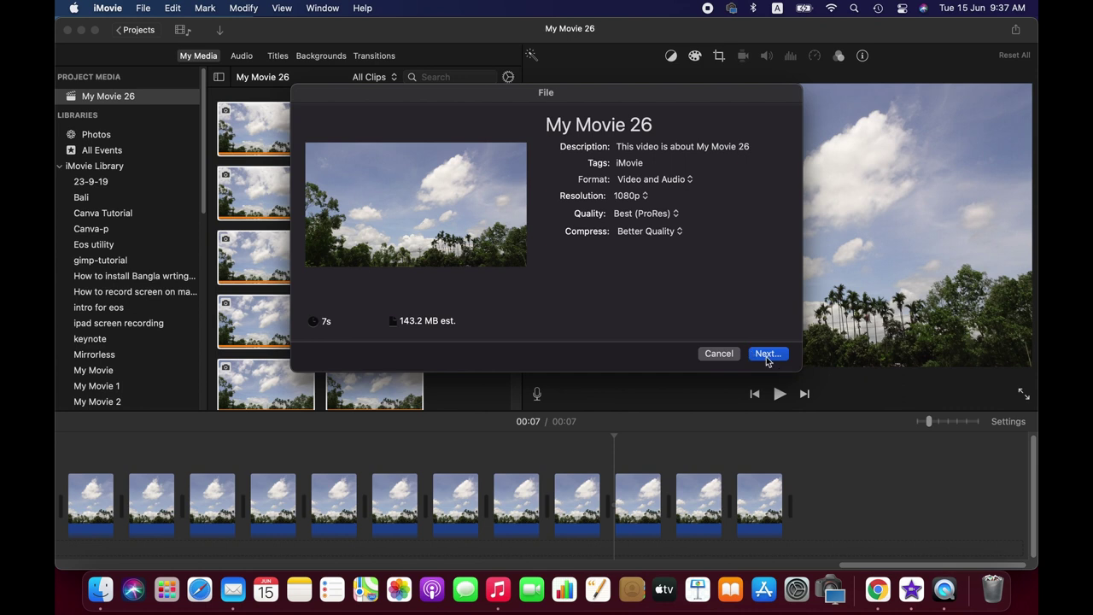
# Name the export timelapse1 and save it to Downloads.
pyautogui.click(766, 355)
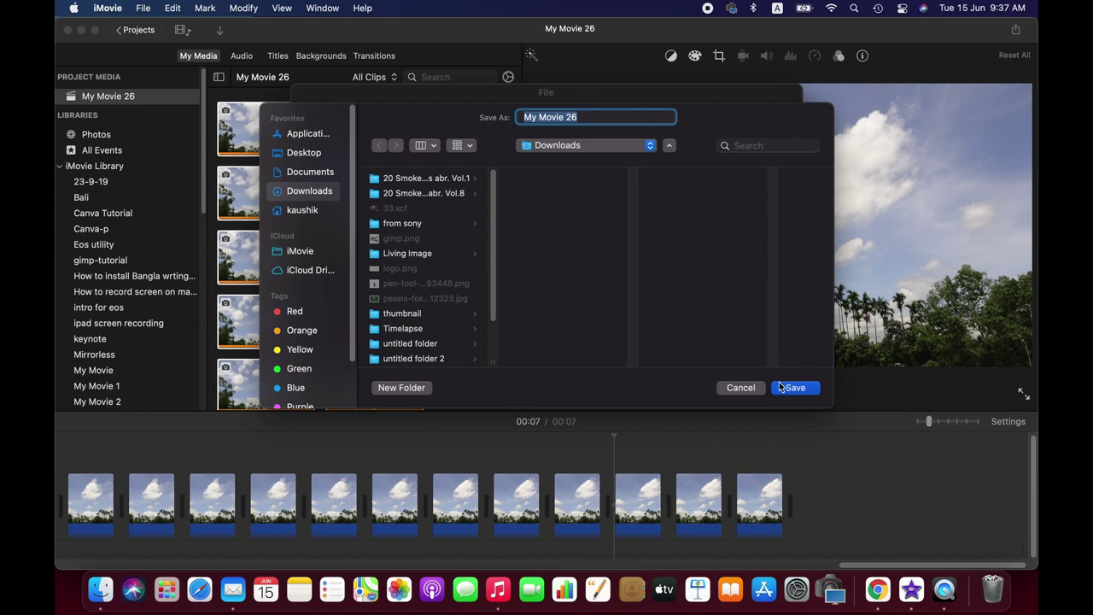
pyautogui.write('time')
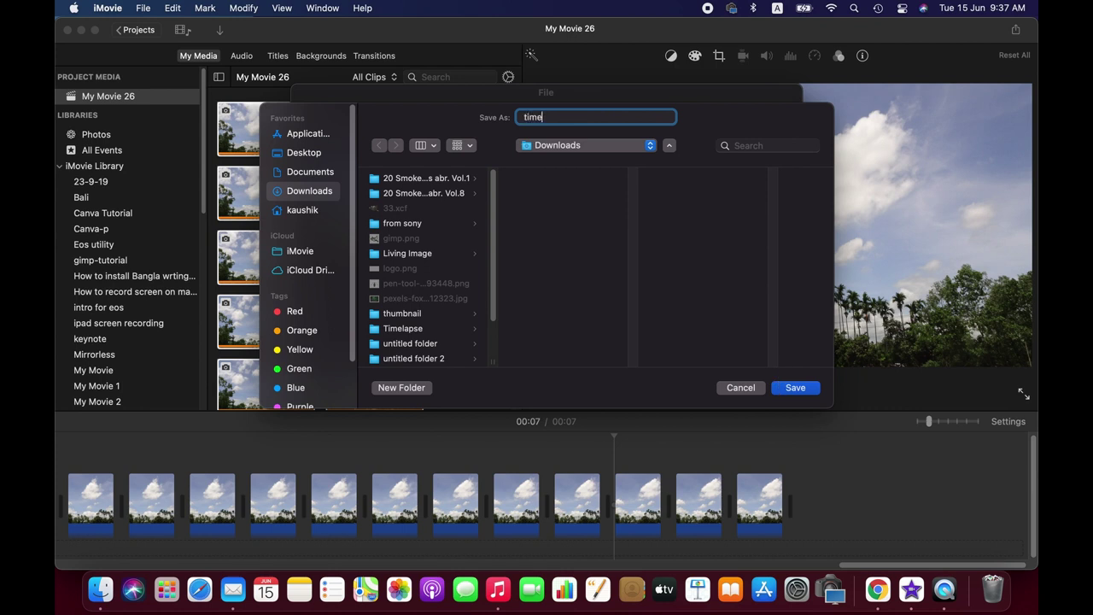
pyautogui.press('Return')
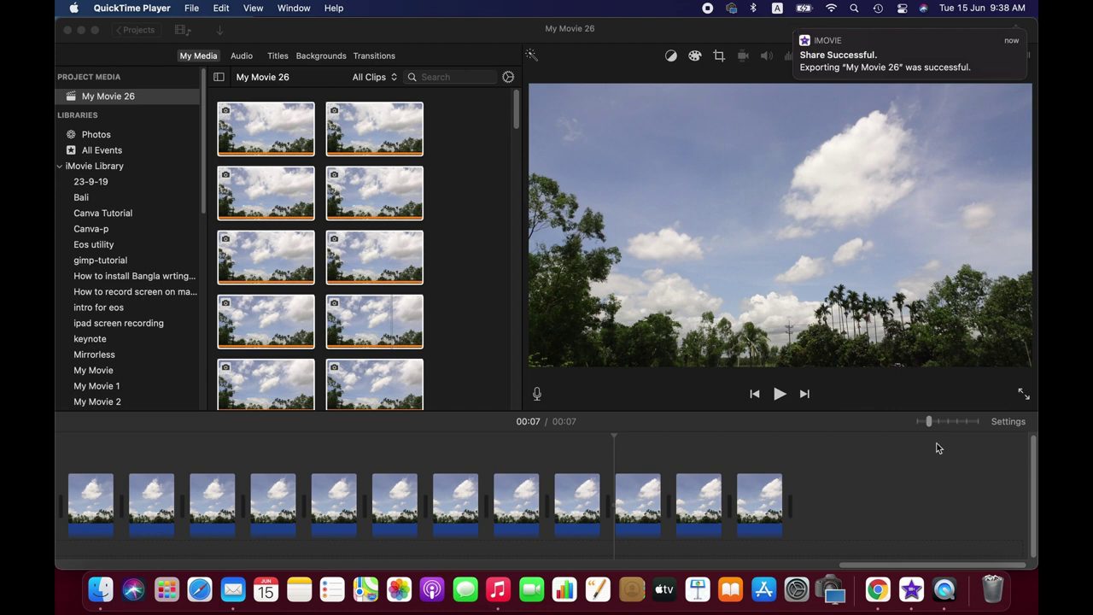
# Clear all photo clips from the timeline and delete the photos from the event.
pyautogui.moveTo(888, 566); pyautogui.dragTo(728, 566)
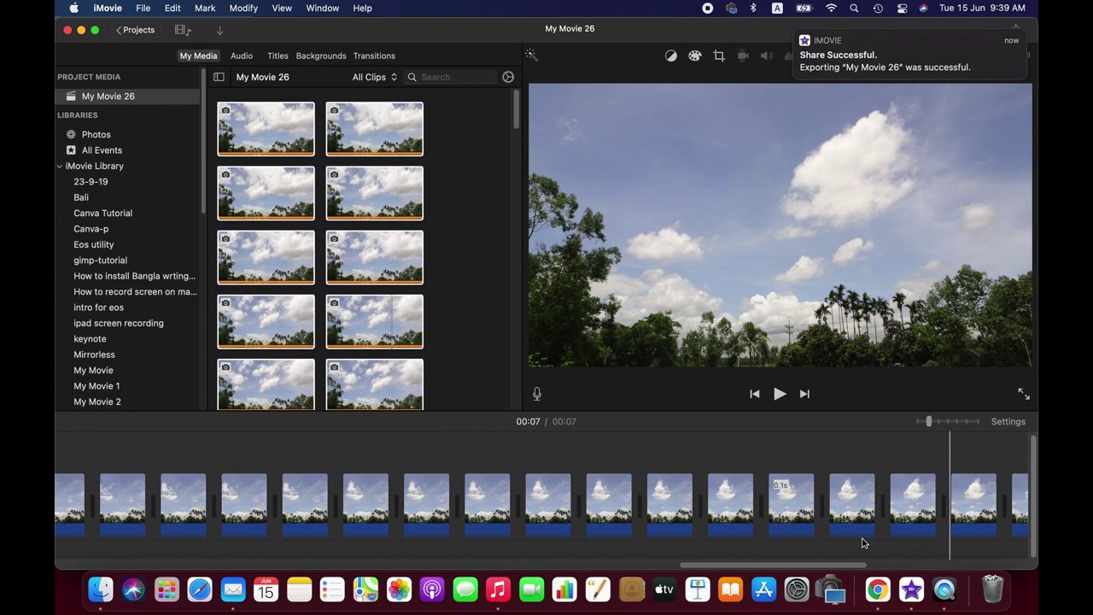
pyautogui.click(789, 546)
pyautogui.press('super+a')
pyautogui.press('Delete')
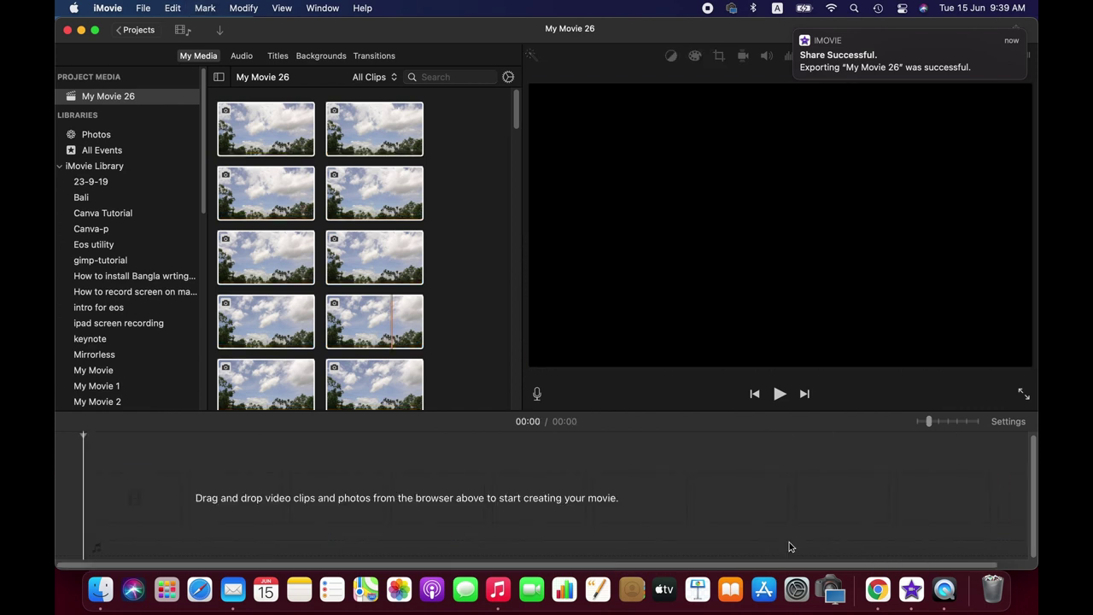
pyautogui.rightClick(412, 274)
pyautogui.click(457, 415)
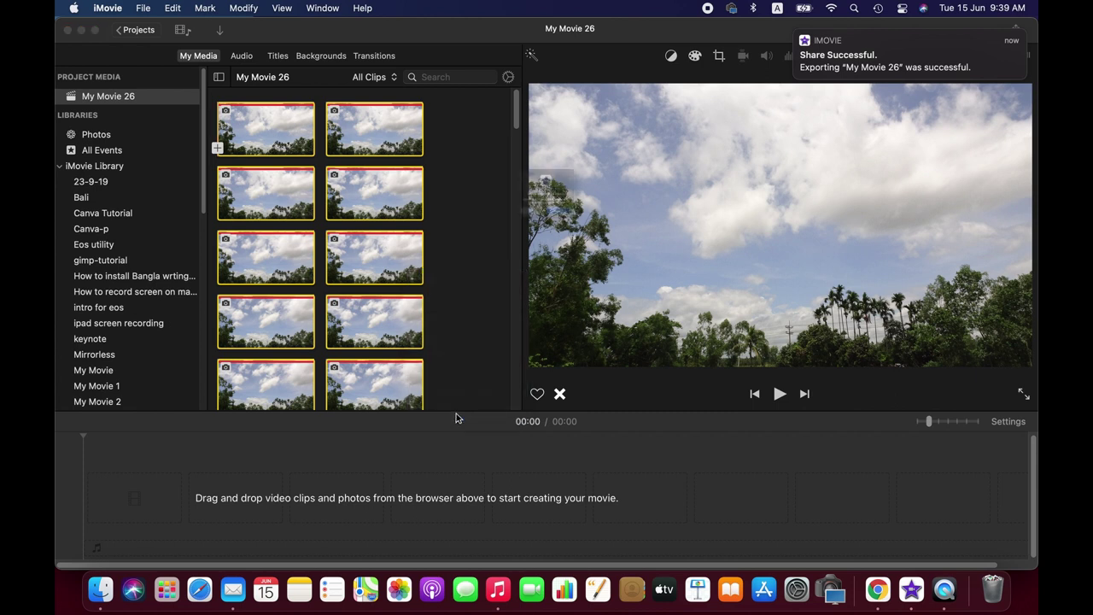
pyautogui.click(586, 245)
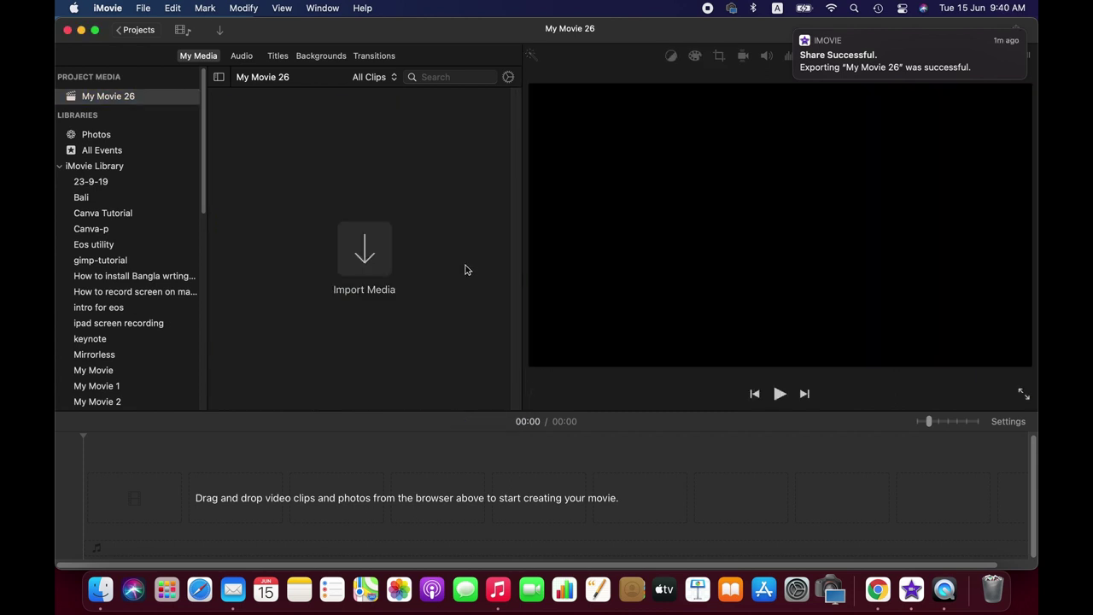
# Import the timelapse1.mov movie into the project media.
pyautogui.click(370, 254)
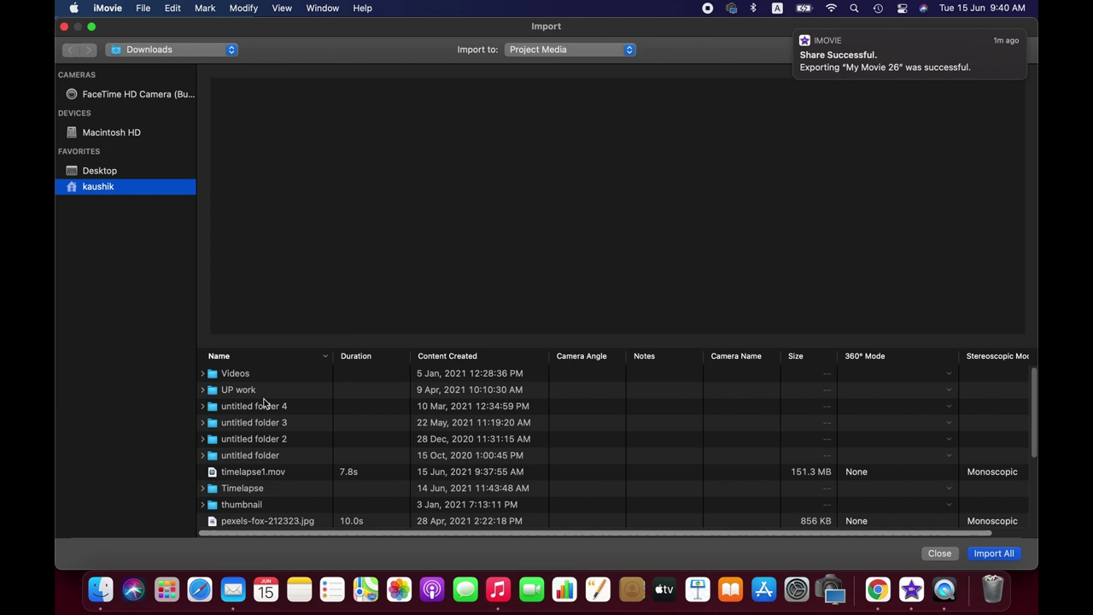
pyautogui.scroll(-3, 252, 458)
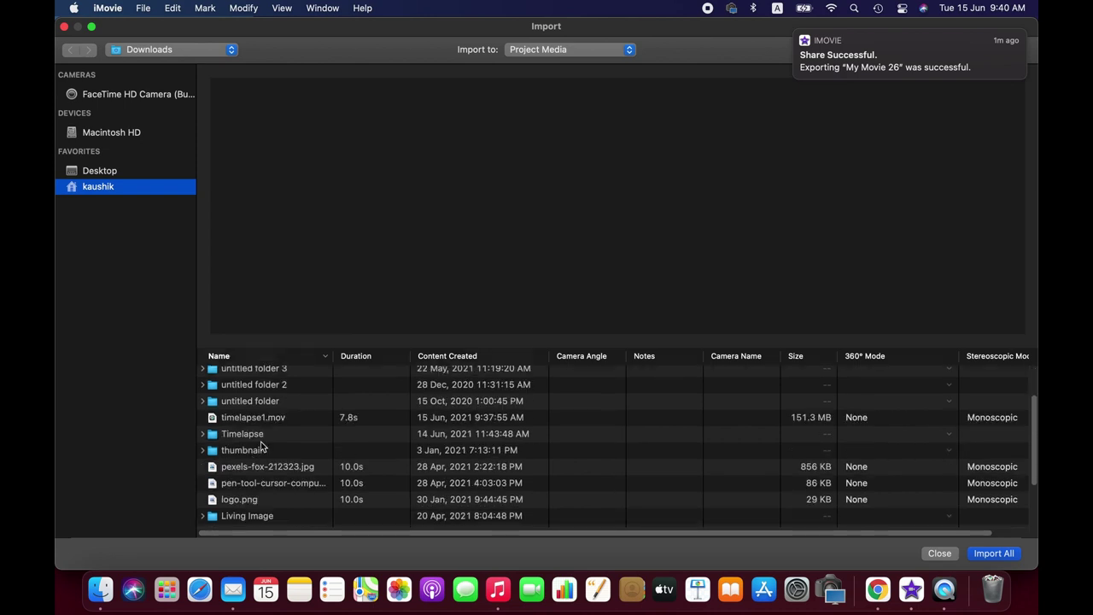
pyautogui.click(276, 423)
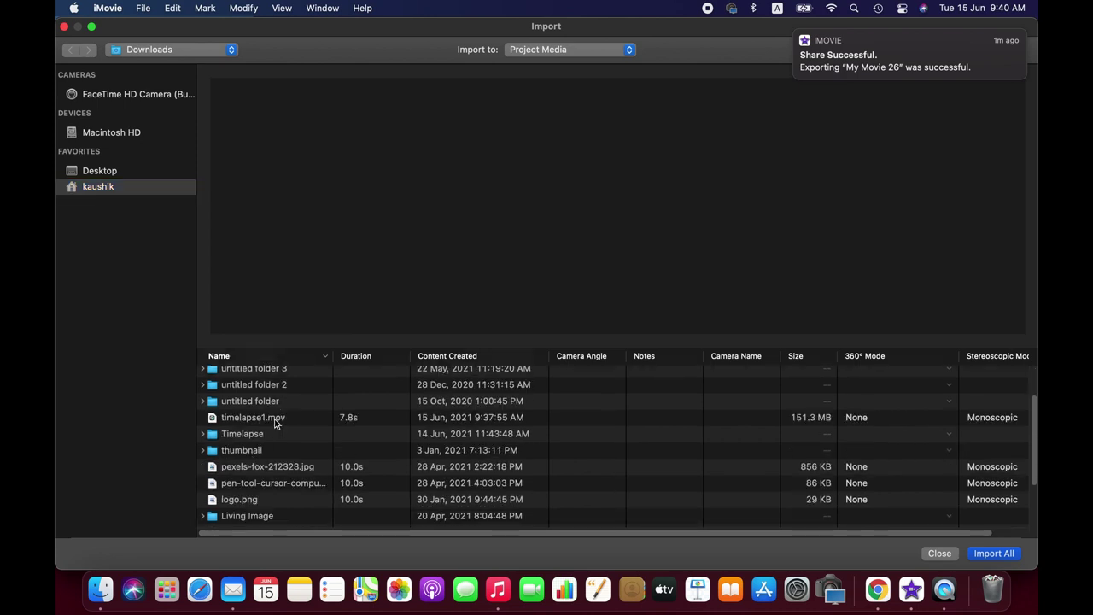
pyautogui.click(972, 555)
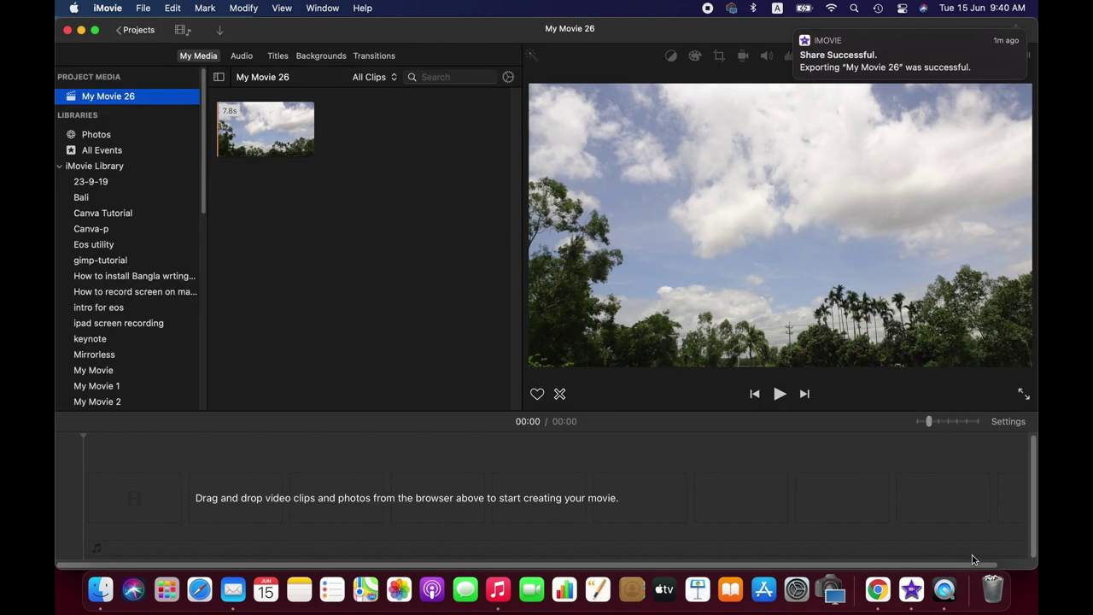
# Put the timelapse clip on the timeline and play it from the start.
pyautogui.click(406, 295)
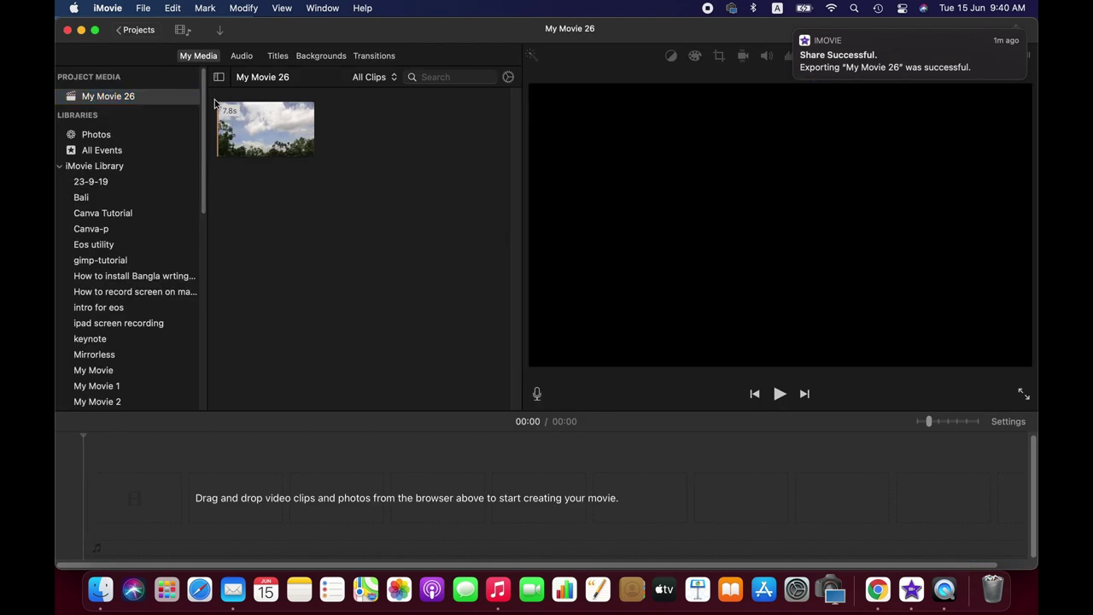
pyautogui.moveTo(261, 128); pyautogui.dragTo(448, 444)
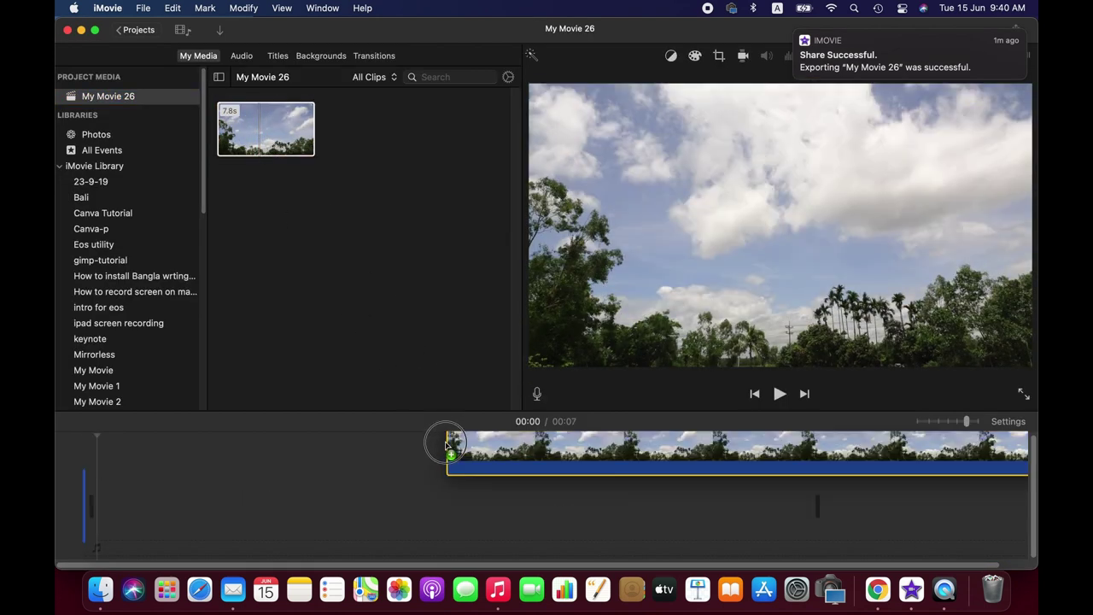
pyautogui.click(101, 458)
pyautogui.press('space')
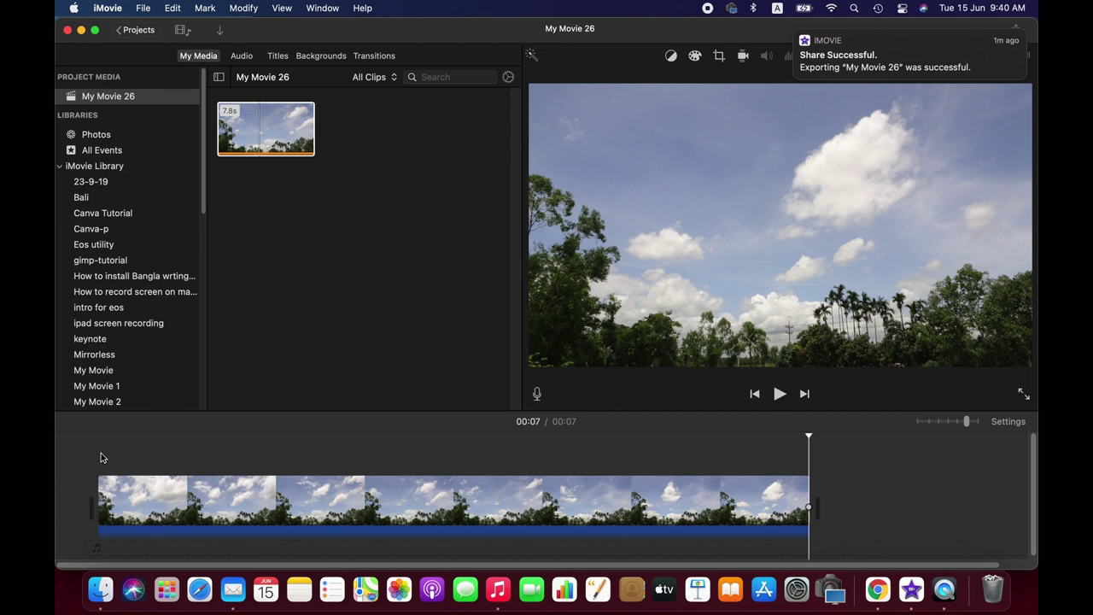
pyautogui.click(117, 495)
pyautogui.press('space')
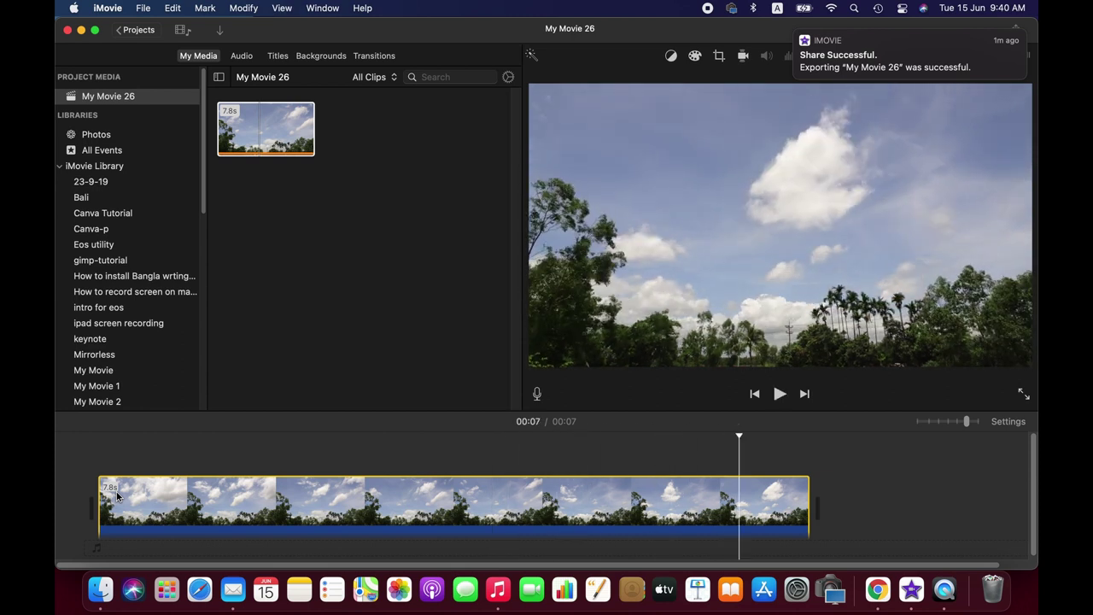
pyautogui.moveTo(909, 54)
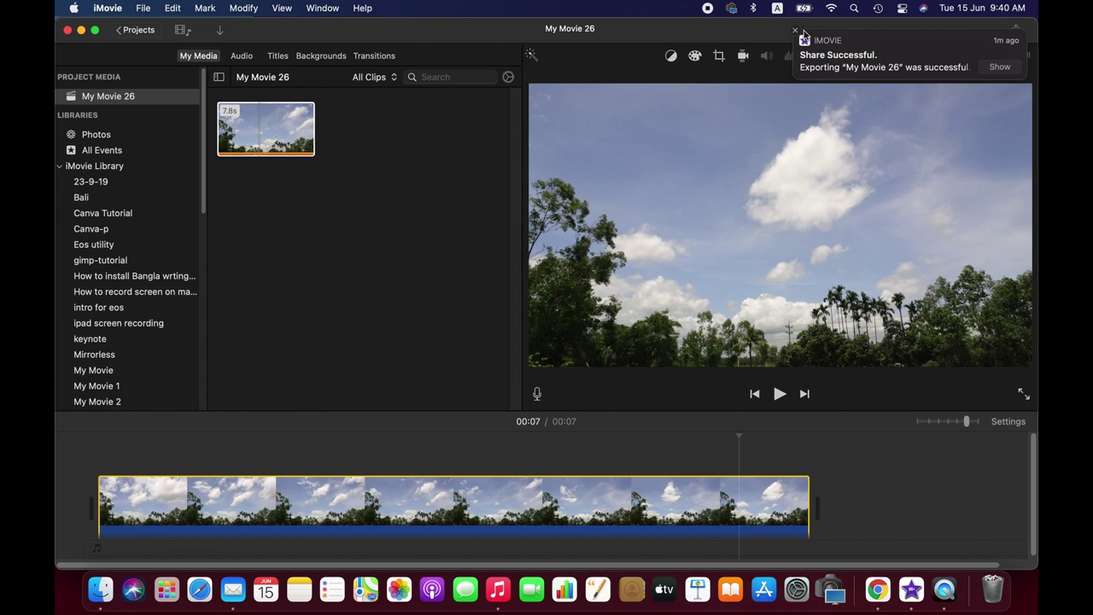
# Dismiss the export notification and move the playhead to 00:04, then 00:05.
pyautogui.click(795, 34)
pyautogui.click(549, 512)
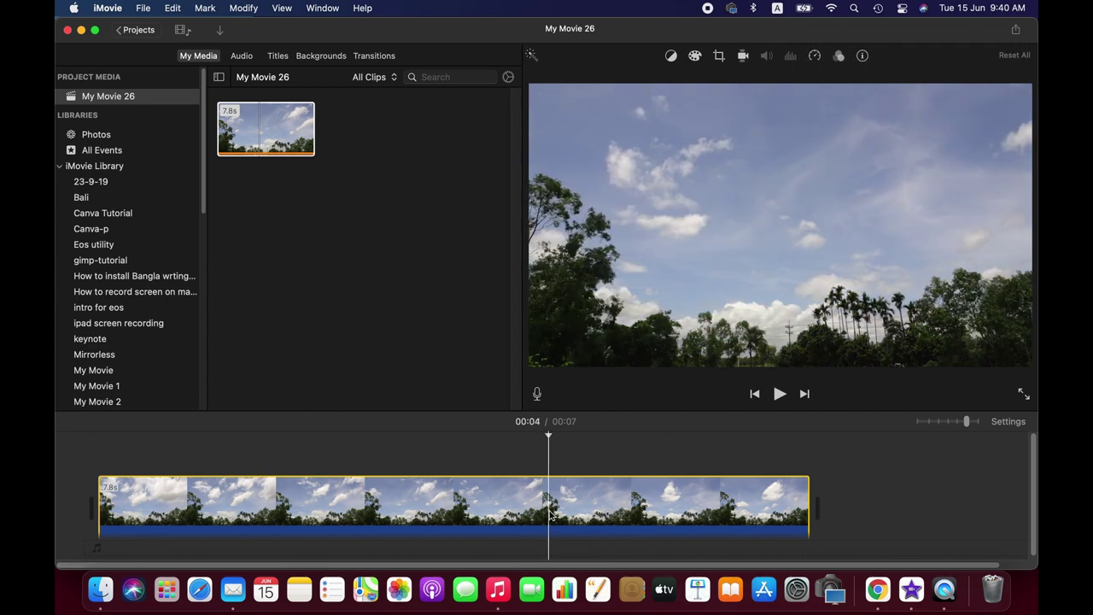
pyautogui.click(588, 504)
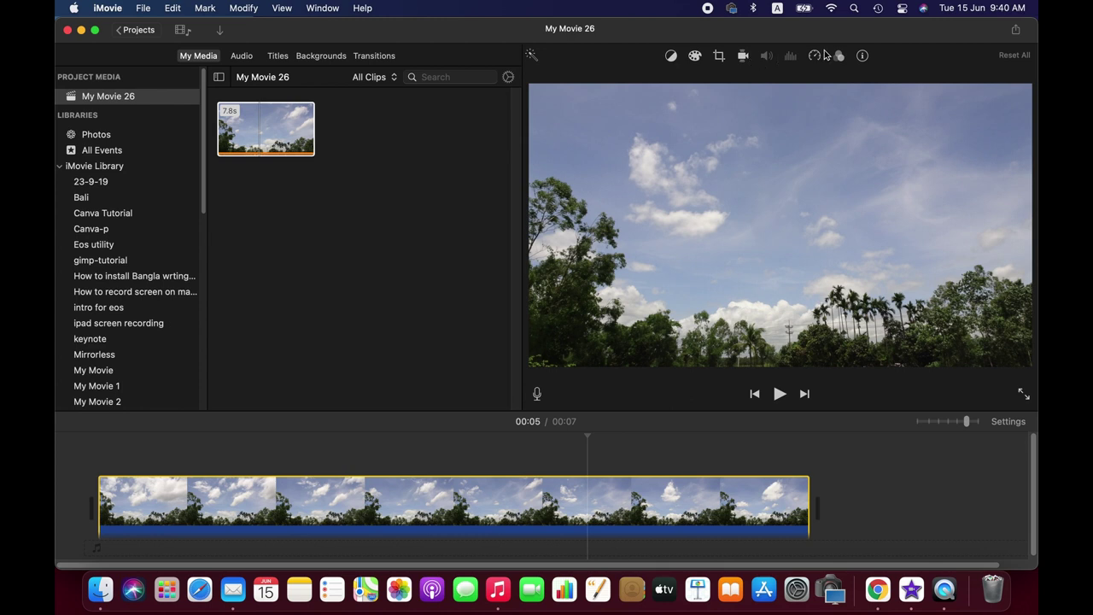
# Set the clip to a custom 250% speed and preview it.
pyautogui.click(814, 56)
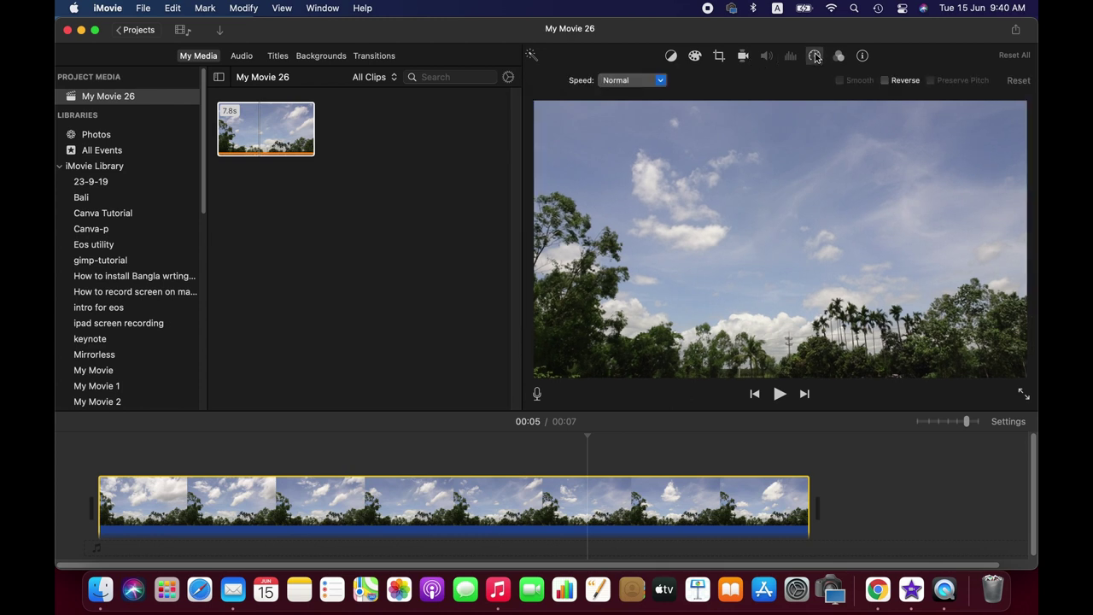
pyautogui.click(657, 79)
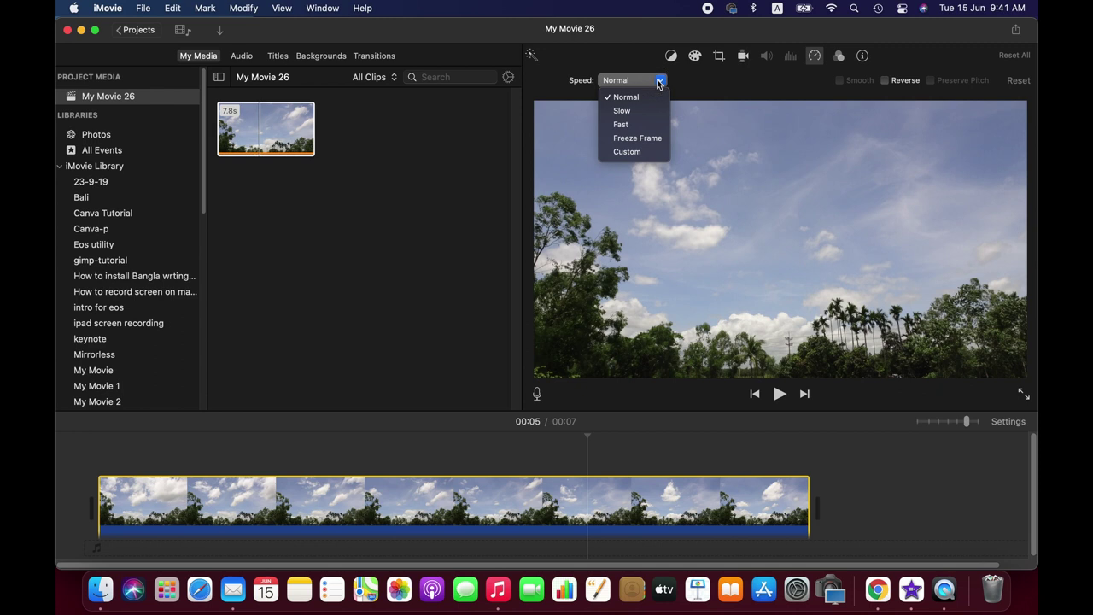
pyautogui.click(635, 153)
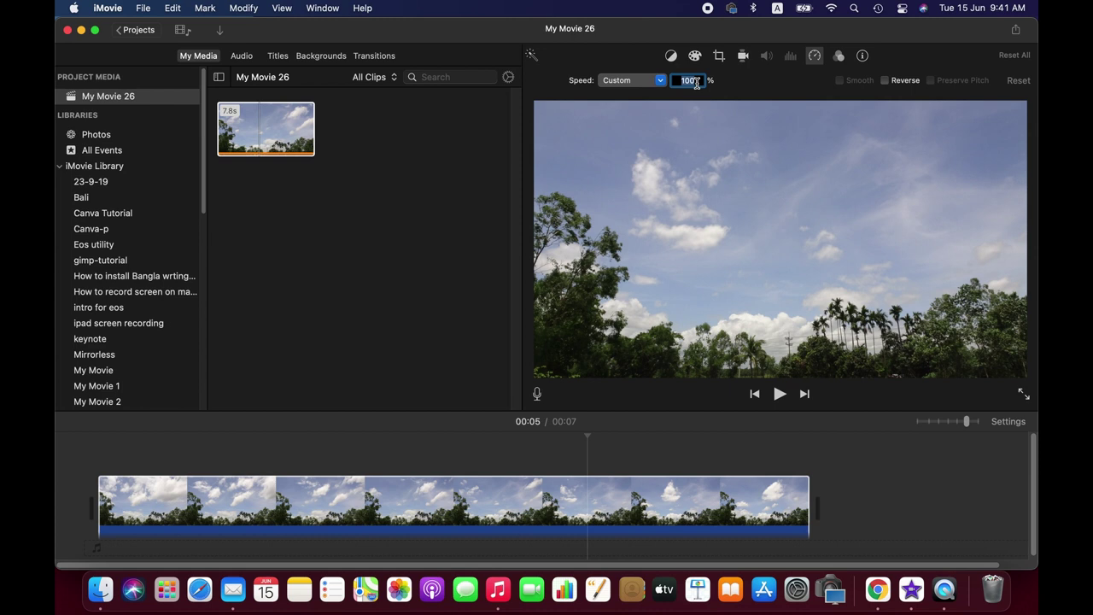
pyautogui.write('250')
pyautogui.press('Return')
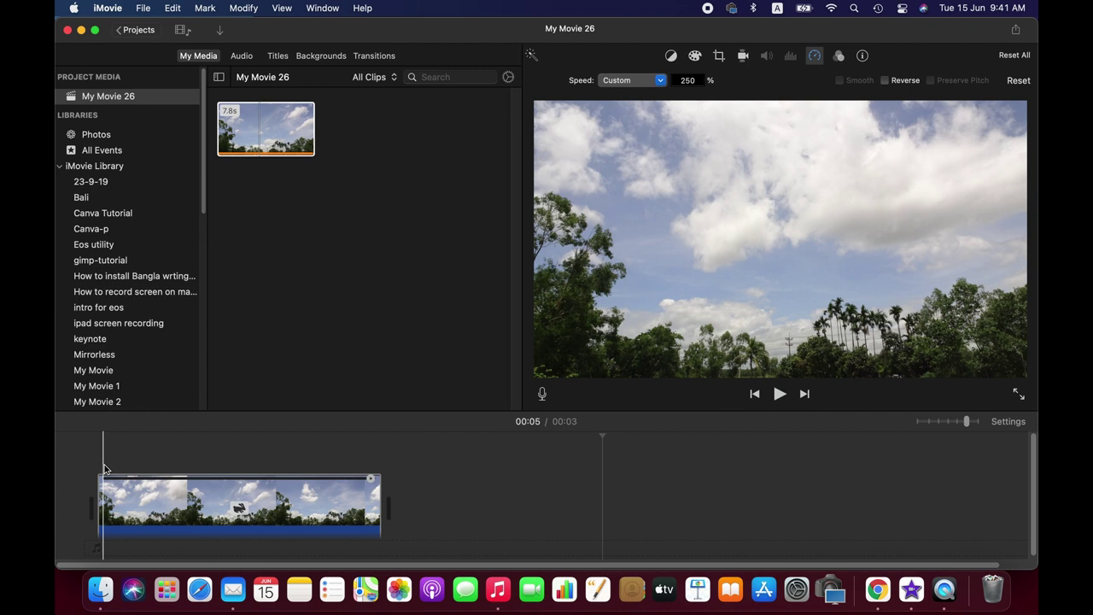
pyautogui.click(103, 468)
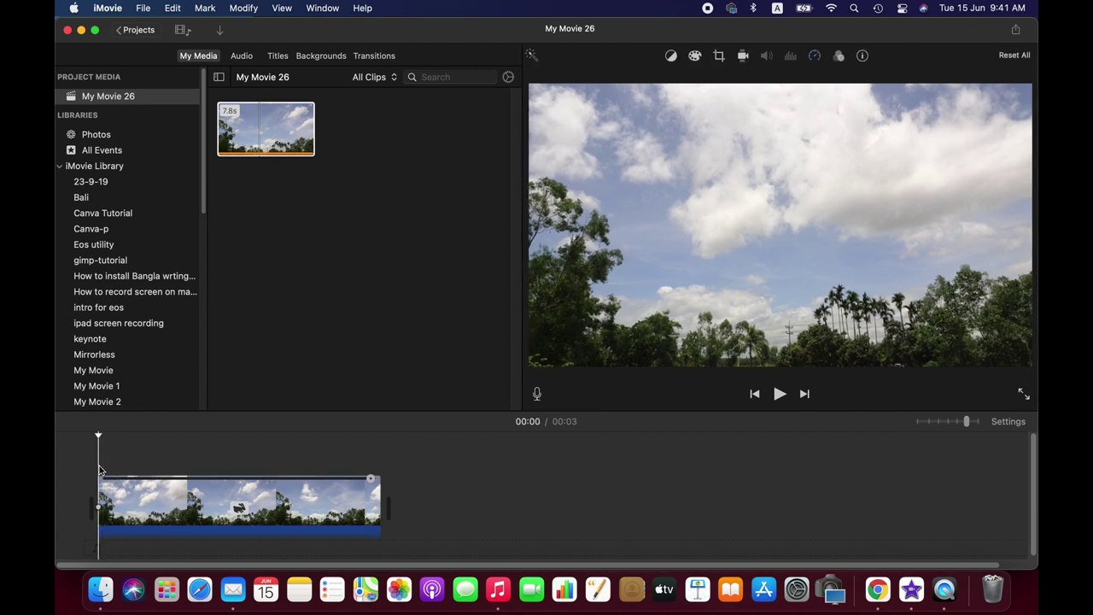
pyautogui.press('space')
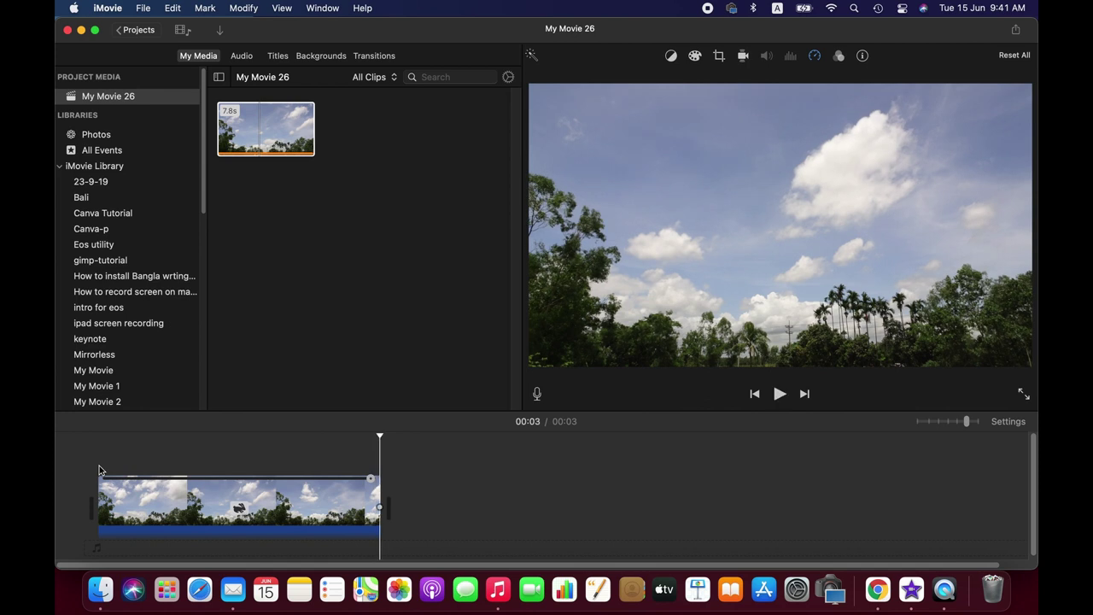
pyautogui.click(295, 444)
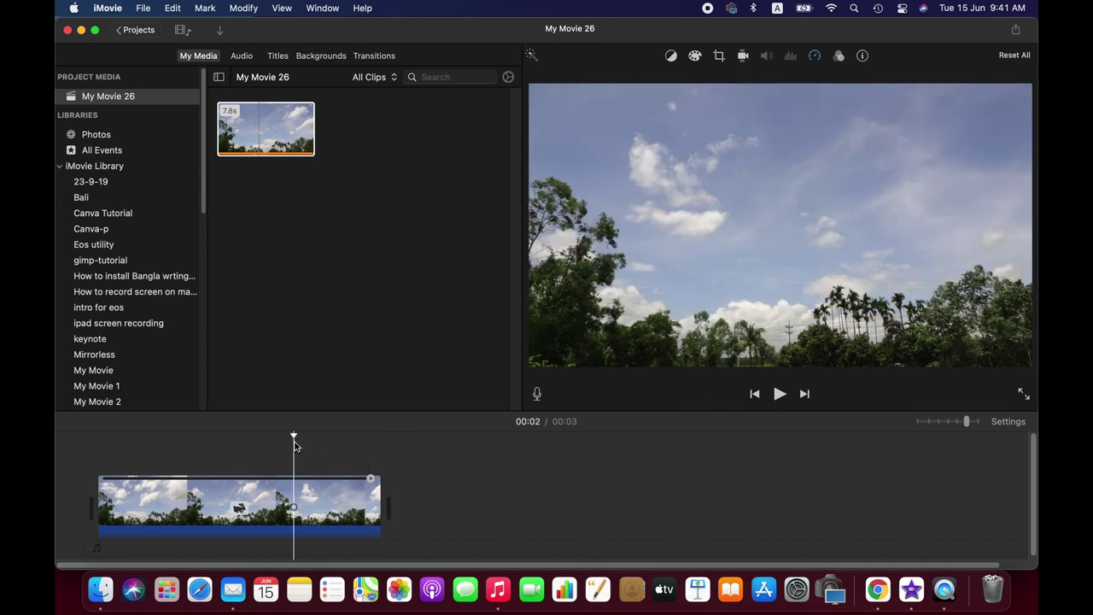
# Change the custom speed to 300% and replay the clip from the beginning.
pyautogui.click(814, 56)
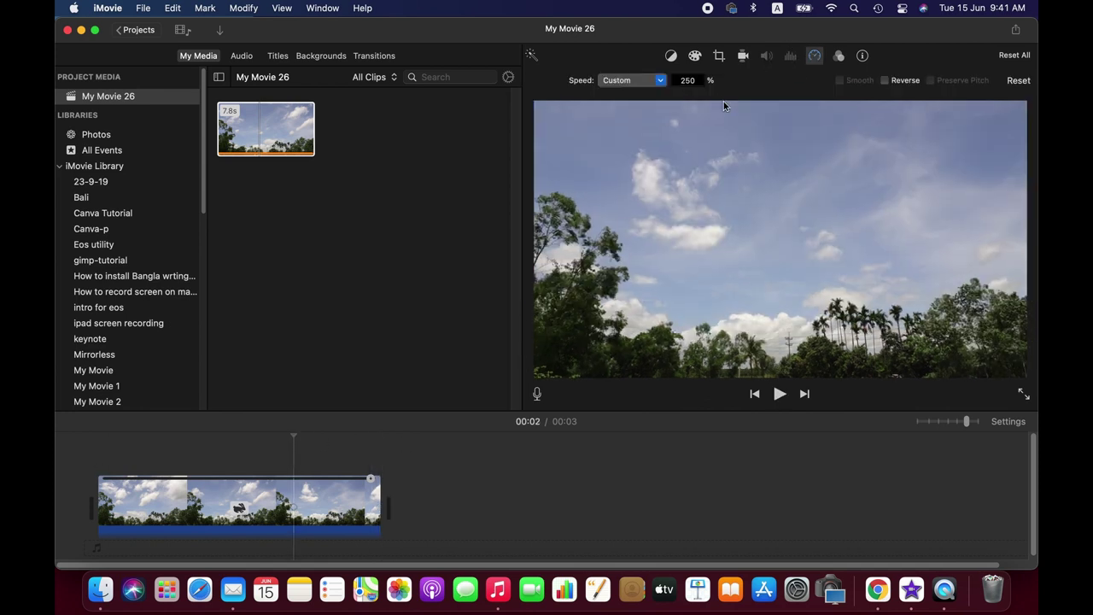
pyautogui.doubleClick(689, 81)
pyautogui.write('300')
pyautogui.press('Return')
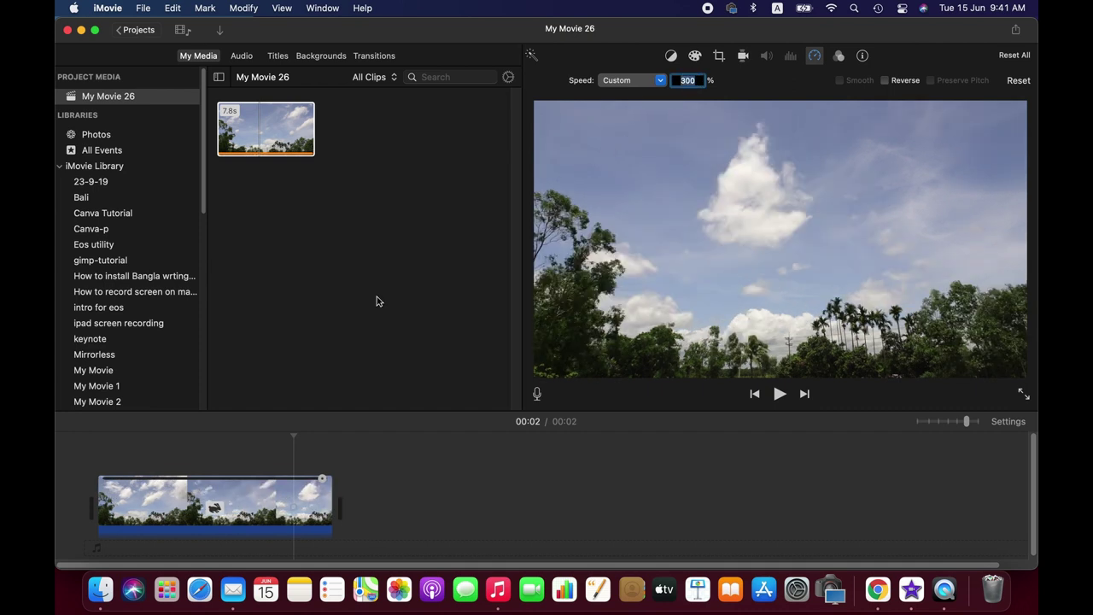
pyautogui.press('space')
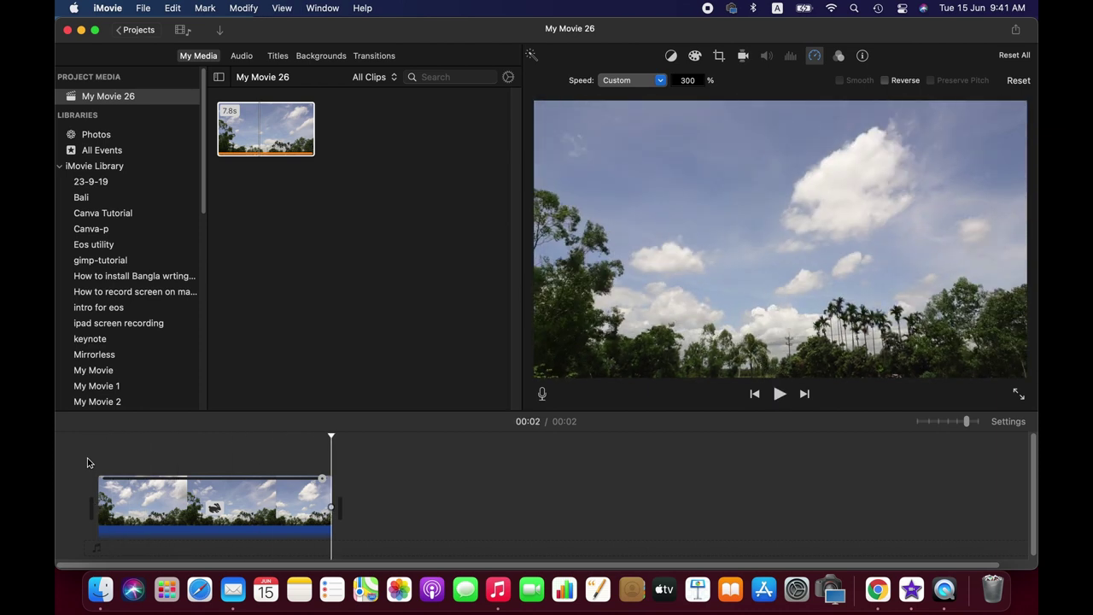
pyautogui.click(163, 461)
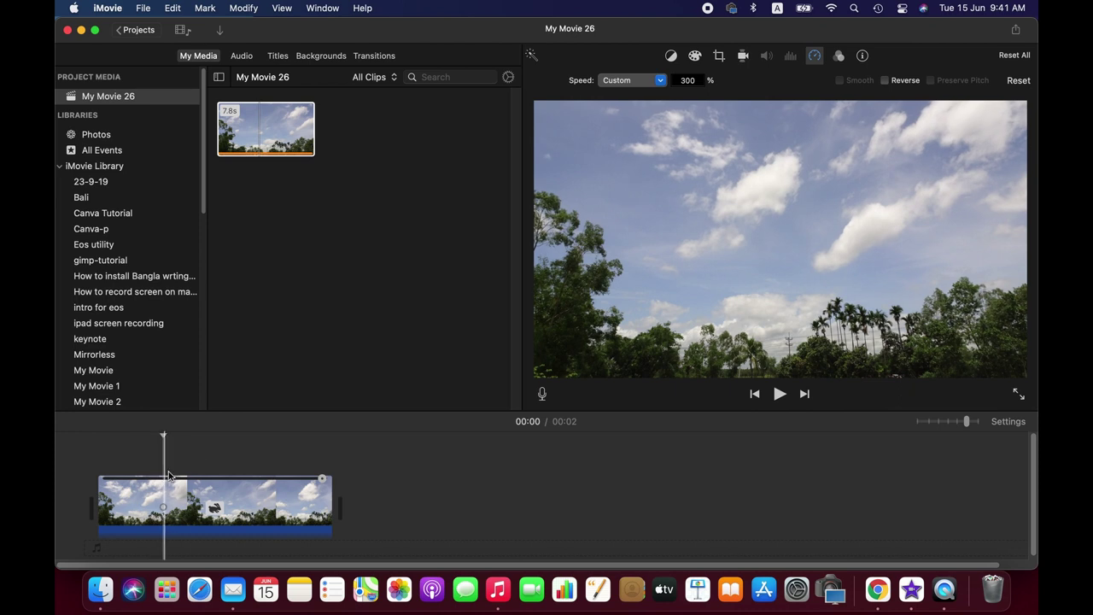
pyautogui.press('space')
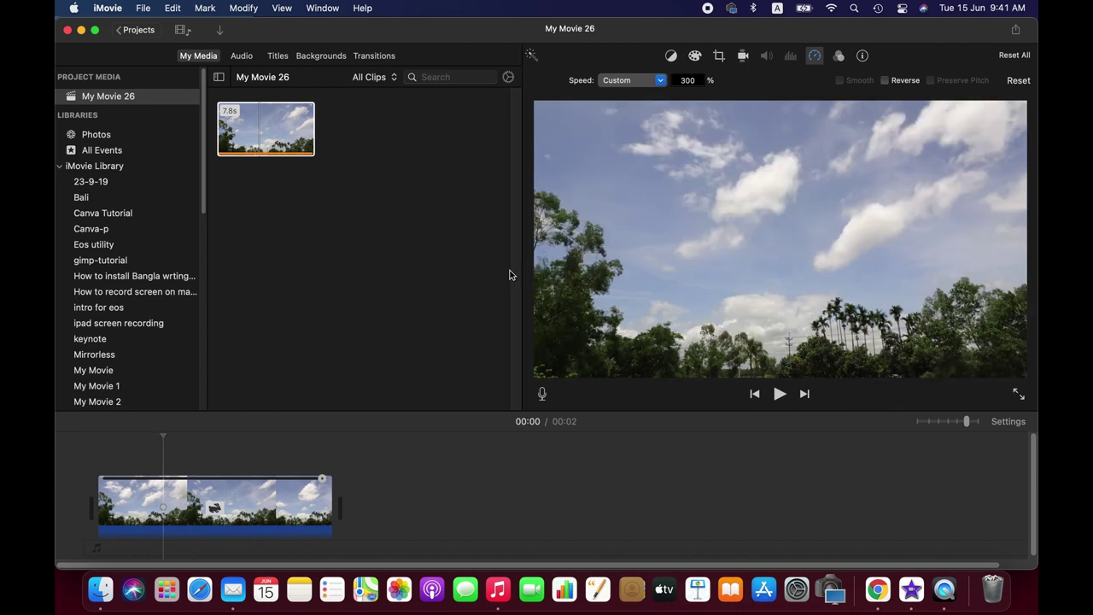
# Select the clip and browse the clip filters without applying one.
pyautogui.click(256, 505)
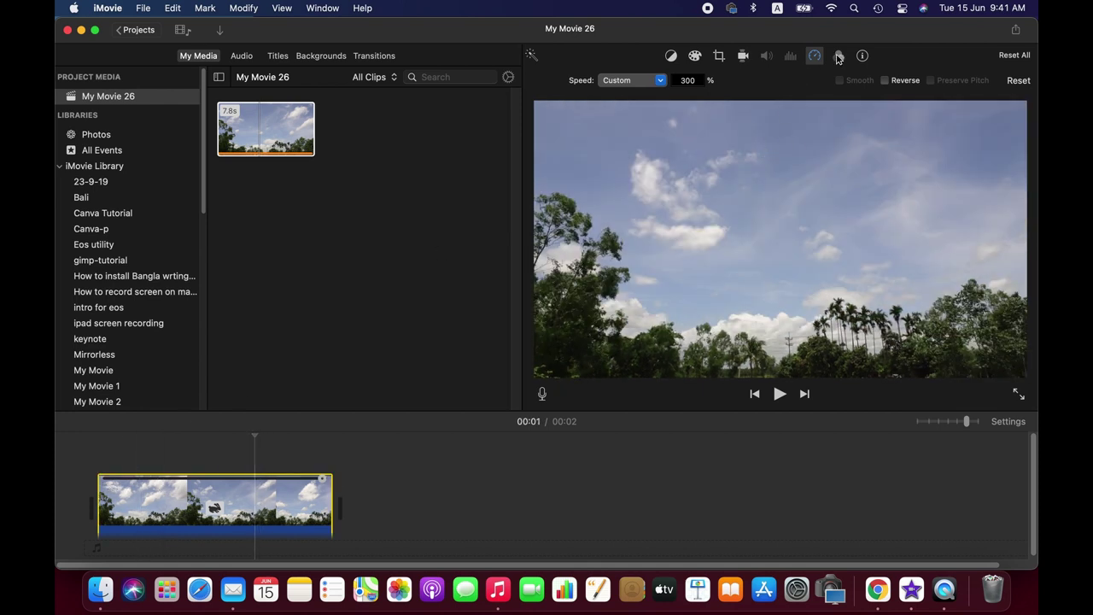
pyautogui.click(840, 57)
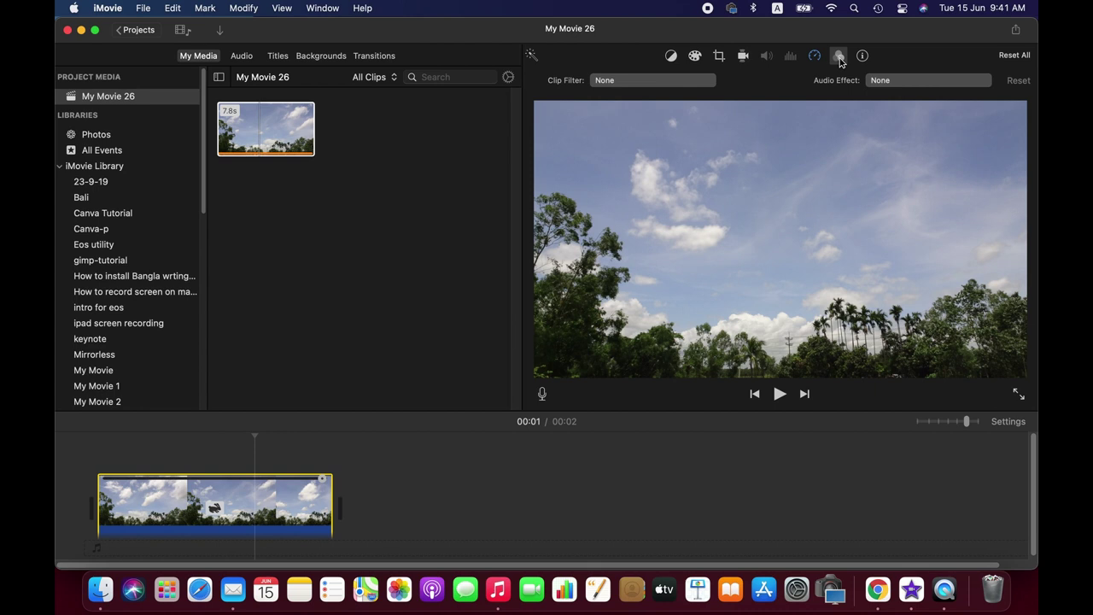
pyautogui.click(918, 79)
pyautogui.click(638, 79)
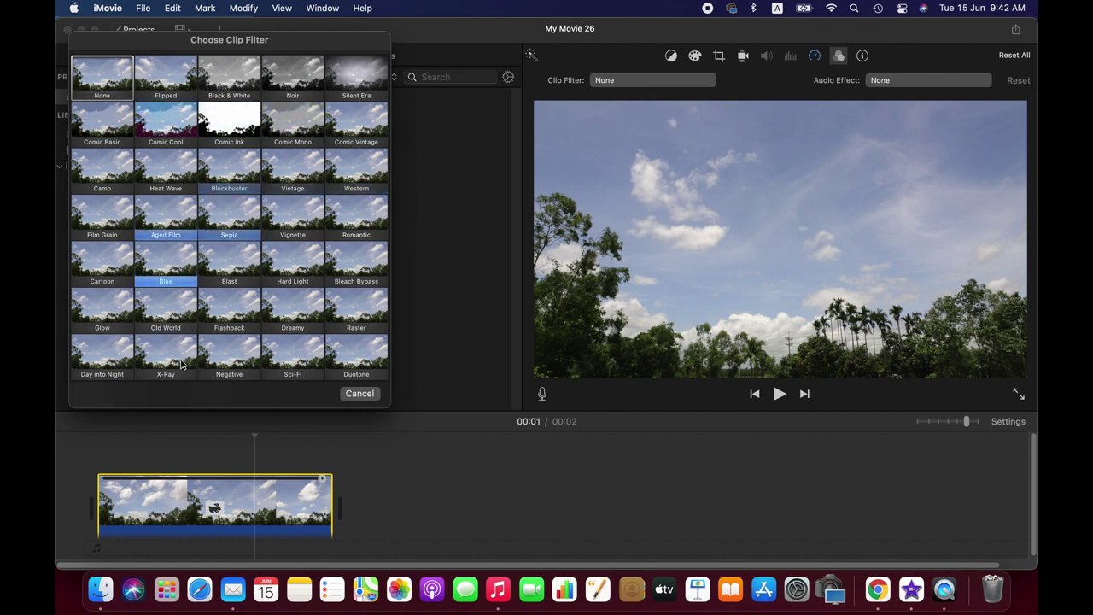
pyautogui.click(786, 91)
# Cool the colour temperature slightly and raise the clip's saturation.
pyautogui.click(695, 56)
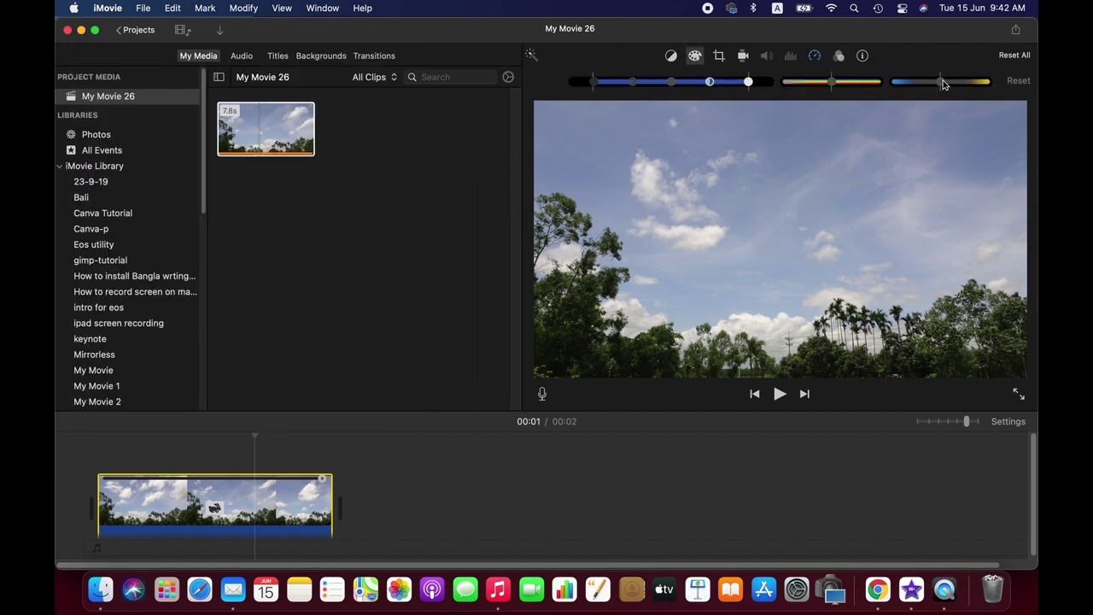
pyautogui.moveTo(944, 83); pyautogui.dragTo(934, 85)
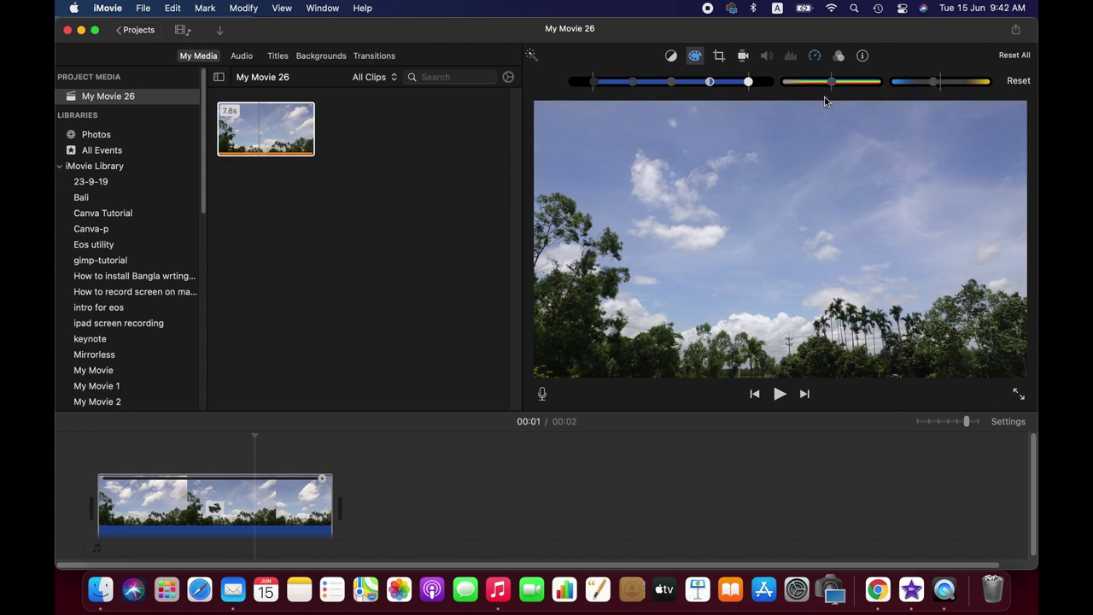
pyautogui.click(833, 85)
pyautogui.moveTo(834, 86); pyautogui.dragTo(837, 88)
pyautogui.moveTo(837, 88); pyautogui.dragTo(840, 87)
# Brighten highlights and white point, deepen shadows, cool temperature further, and preview the result.
pyautogui.moveTo(748, 81); pyautogui.dragTo(710, 82)
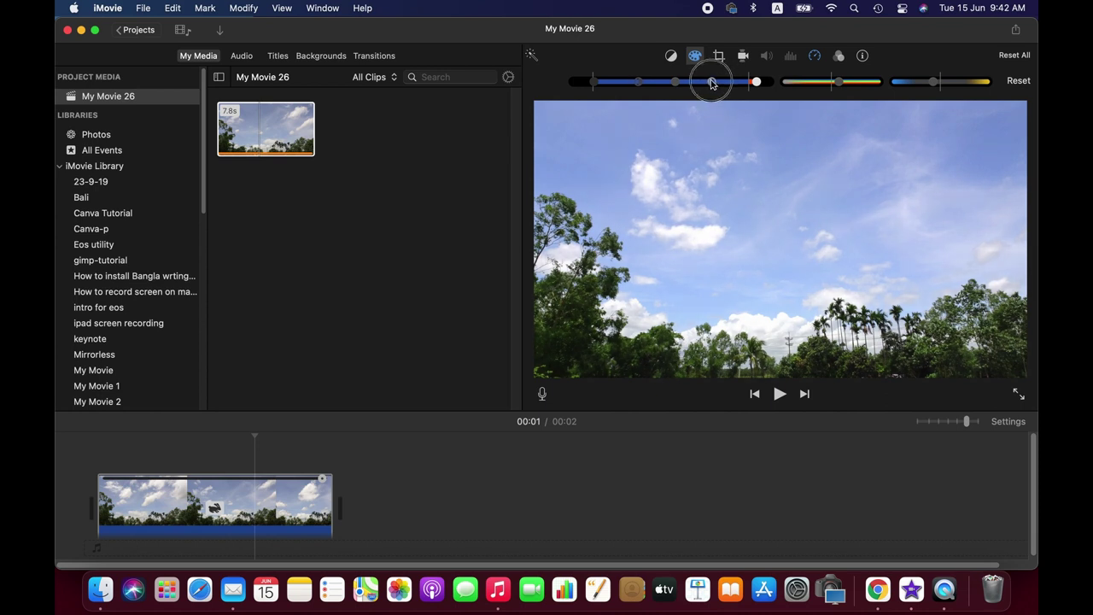
pyautogui.moveTo(598, 87); pyautogui.dragTo(602, 83)
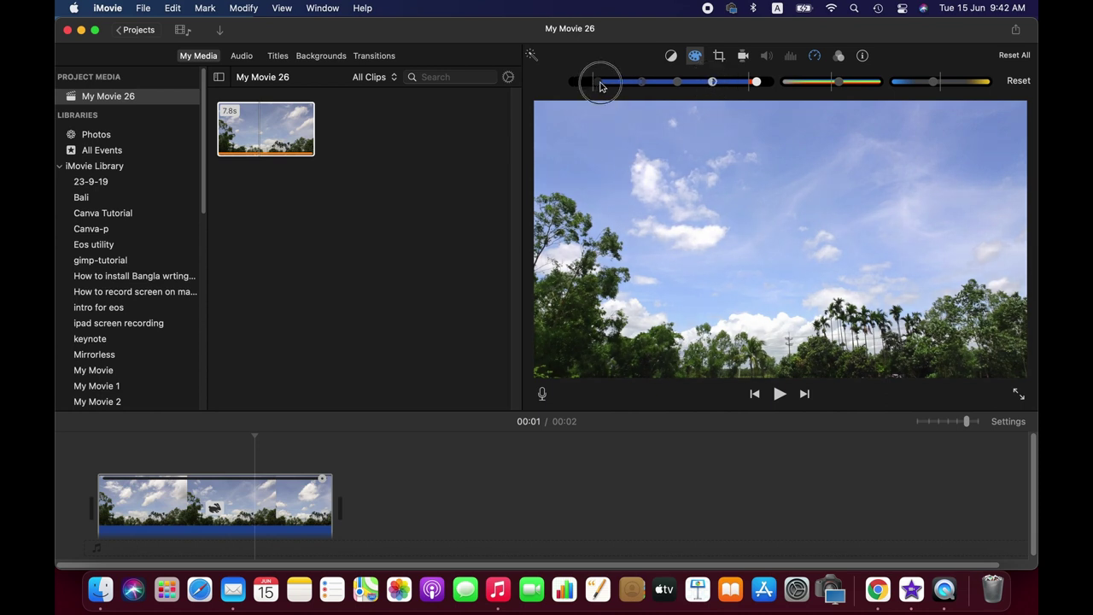
pyautogui.moveTo(933, 85); pyautogui.dragTo(928, 84)
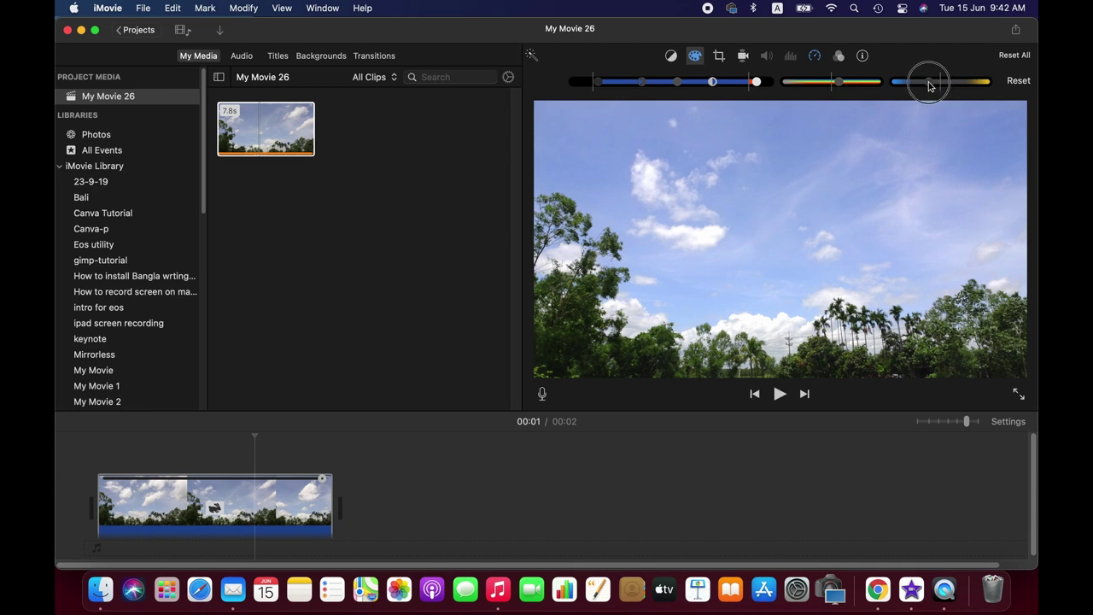
pyautogui.click(757, 83)
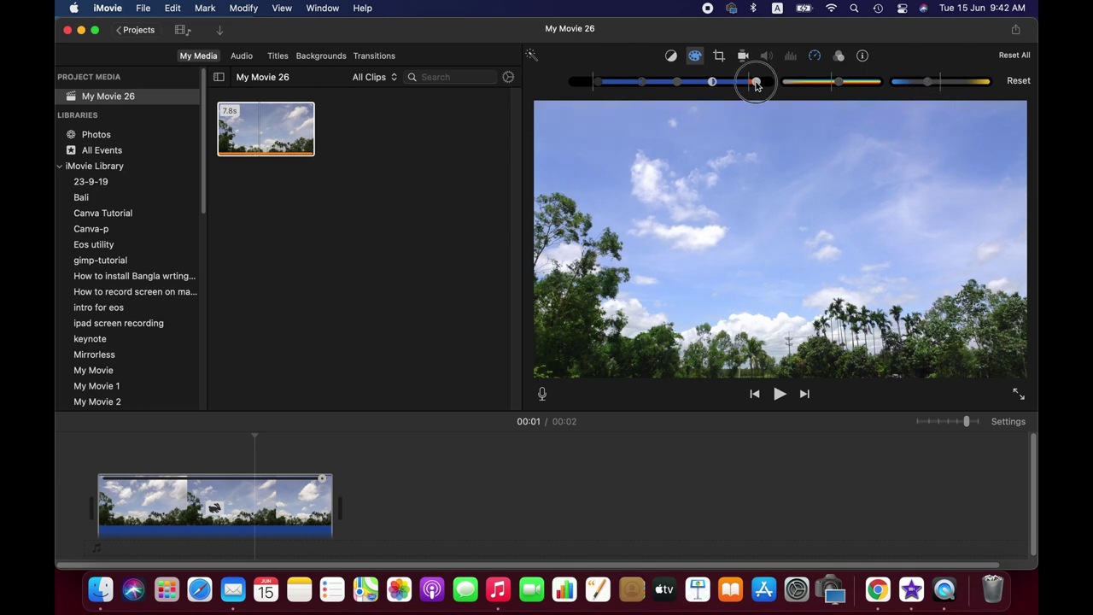
pyautogui.moveTo(756, 83); pyautogui.dragTo(759, 83)
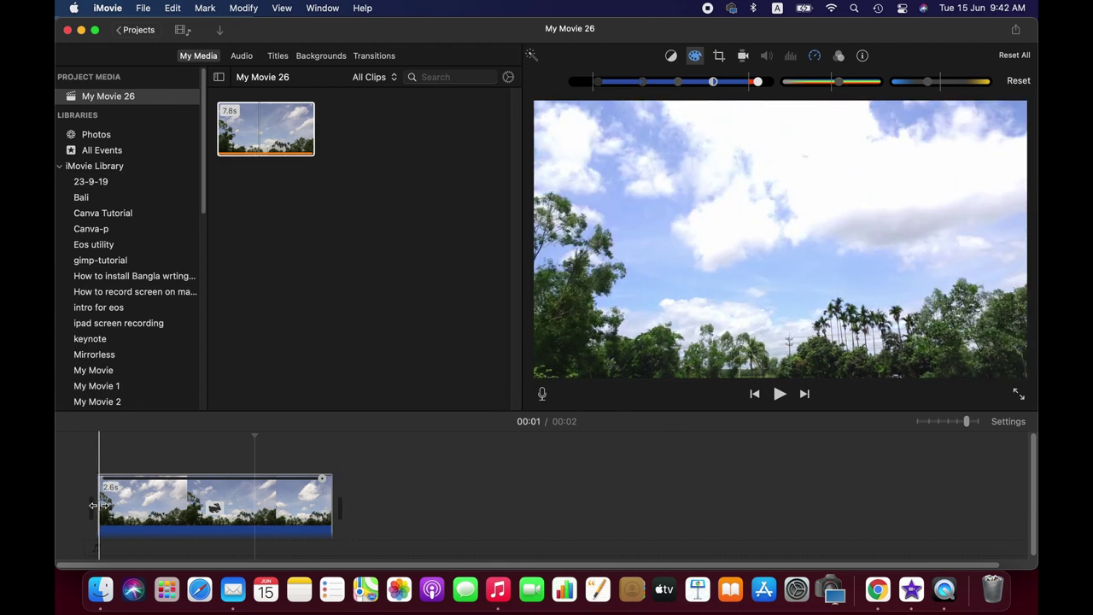
pyautogui.press('space')
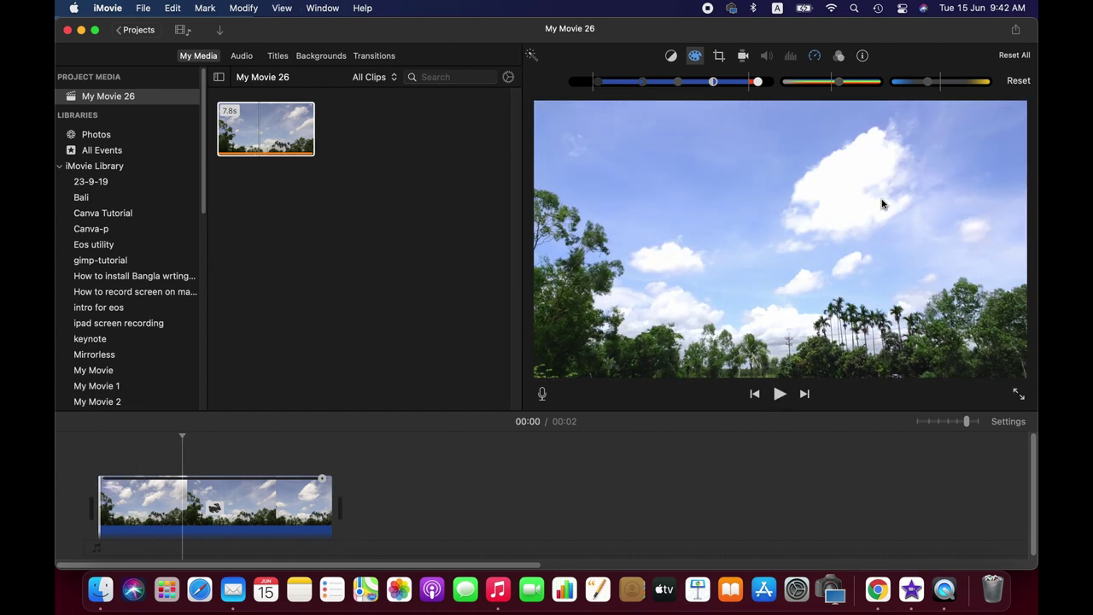
# Stop playback and export the movie to Downloads as timelapse-final.
pyautogui.press('space')
pyautogui.click(1017, 32)
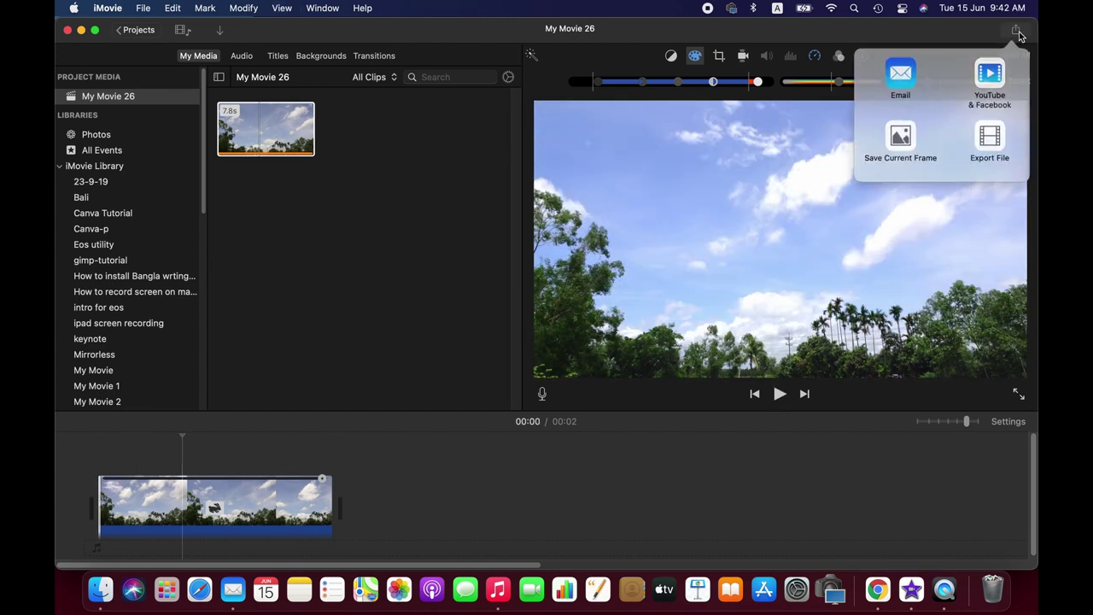
pyautogui.click(998, 141)
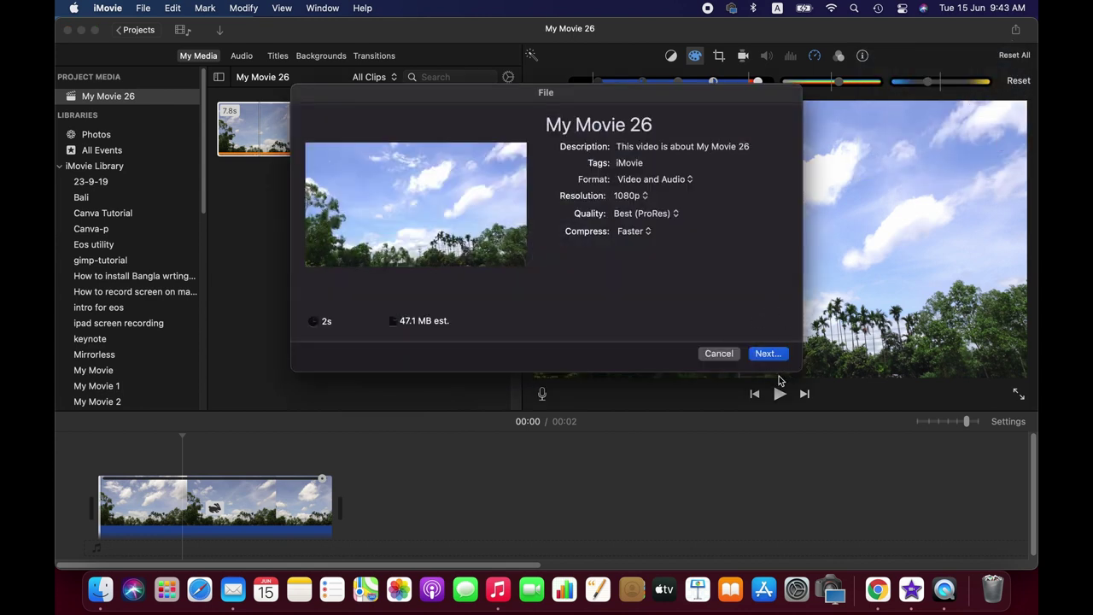
pyautogui.click(766, 353)
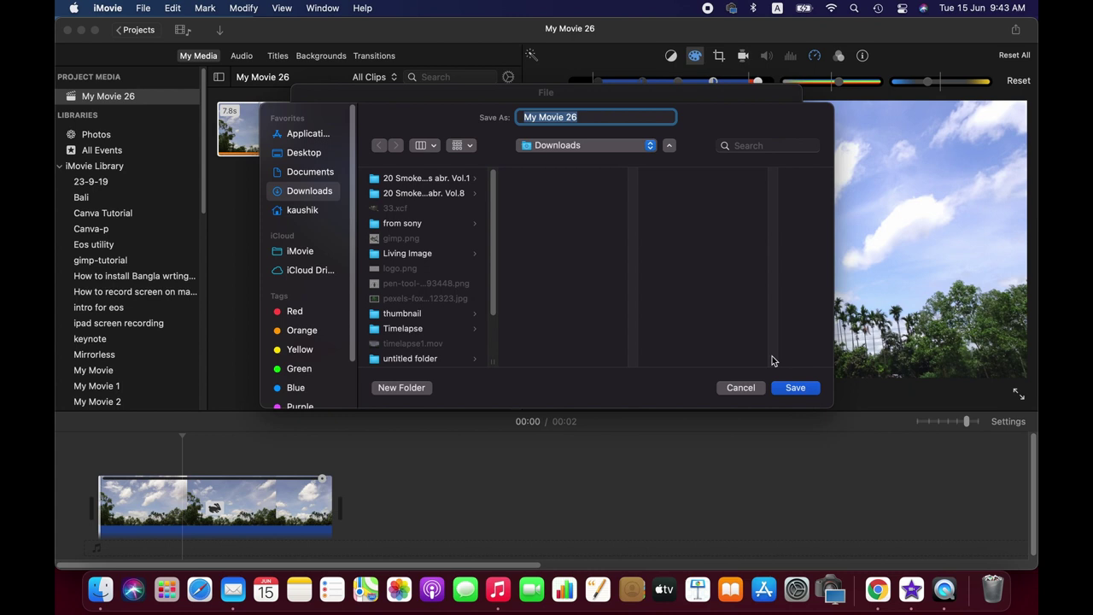
pyautogui.press('BackSpace')
pyautogui.write('timelapse-final')
pyautogui.click(783, 390)
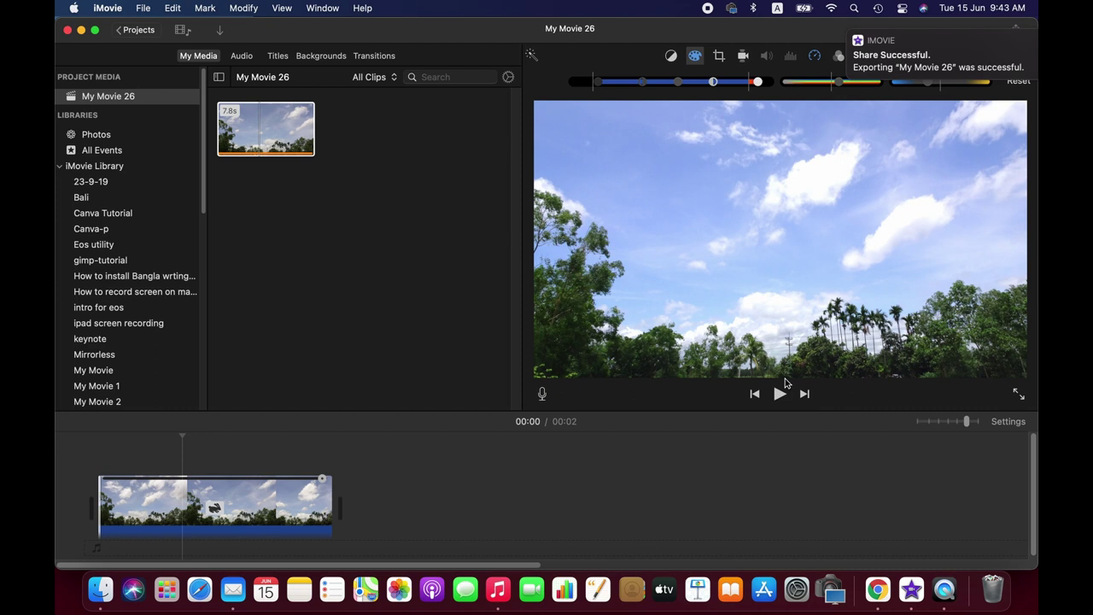
# Open timelapse-final.mov in QuickTime Player, play it, then replay it.
pyautogui.click(995, 70)
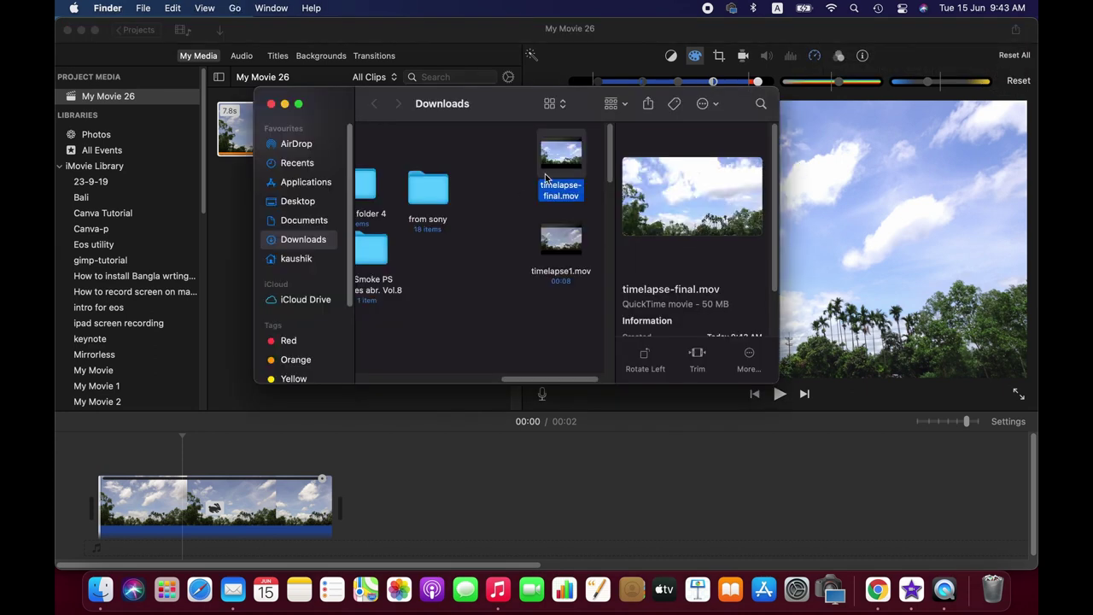
pyautogui.doubleClick(574, 165)
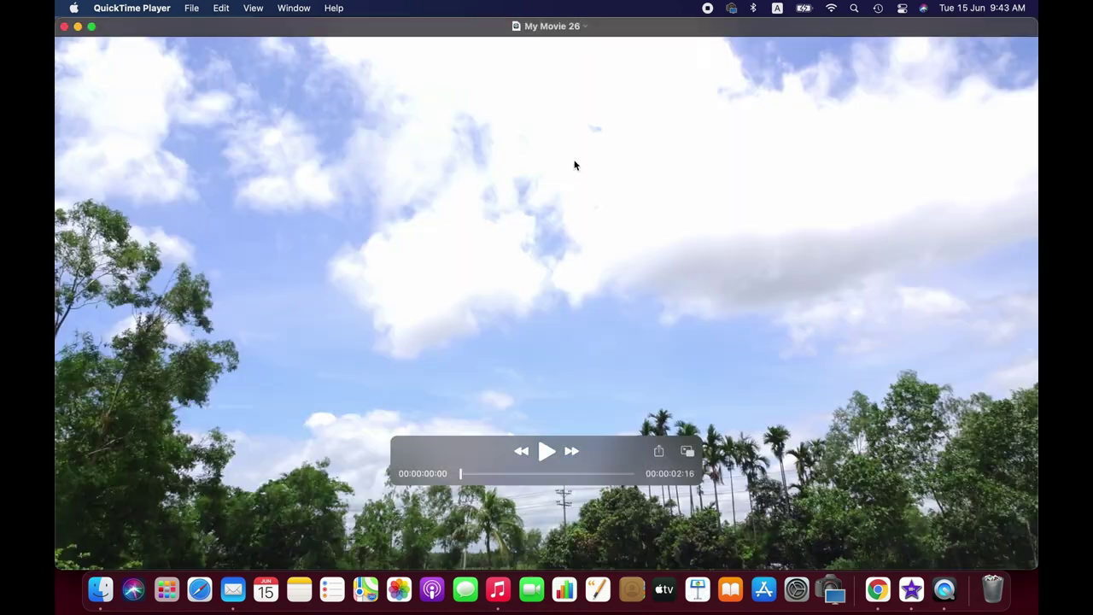
pyautogui.click(546, 453)
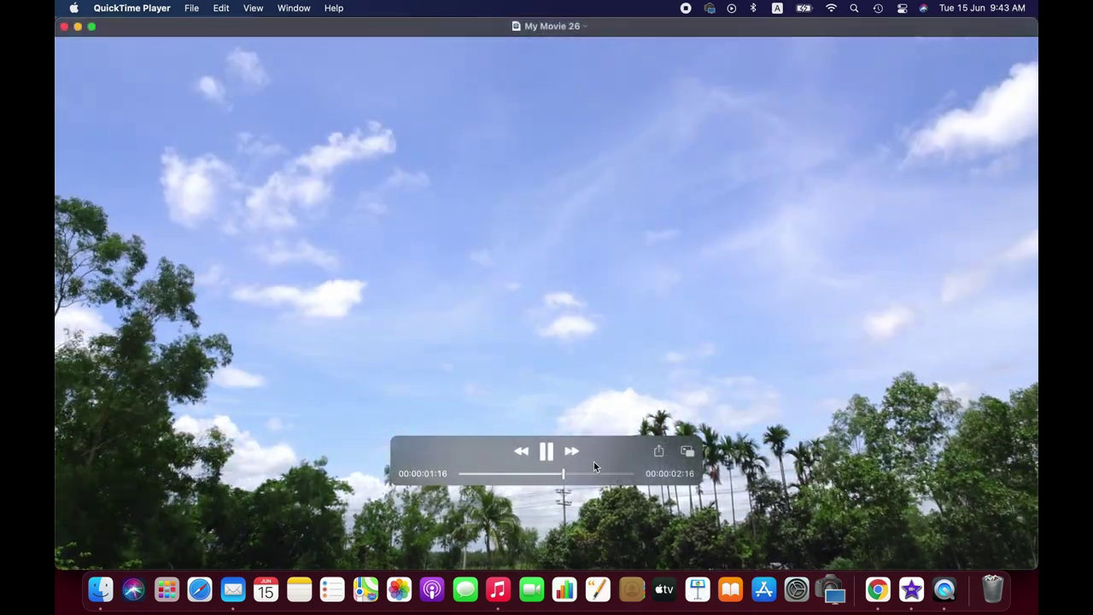
pyautogui.moveTo(593, 461); pyautogui.dragTo(587, 538)
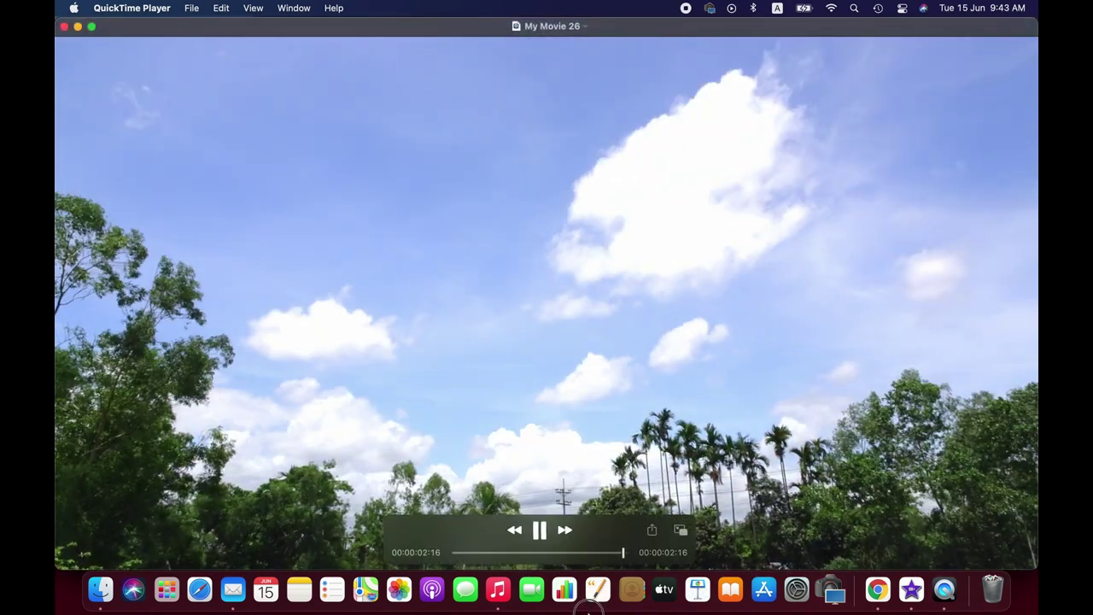
pyautogui.press('space')
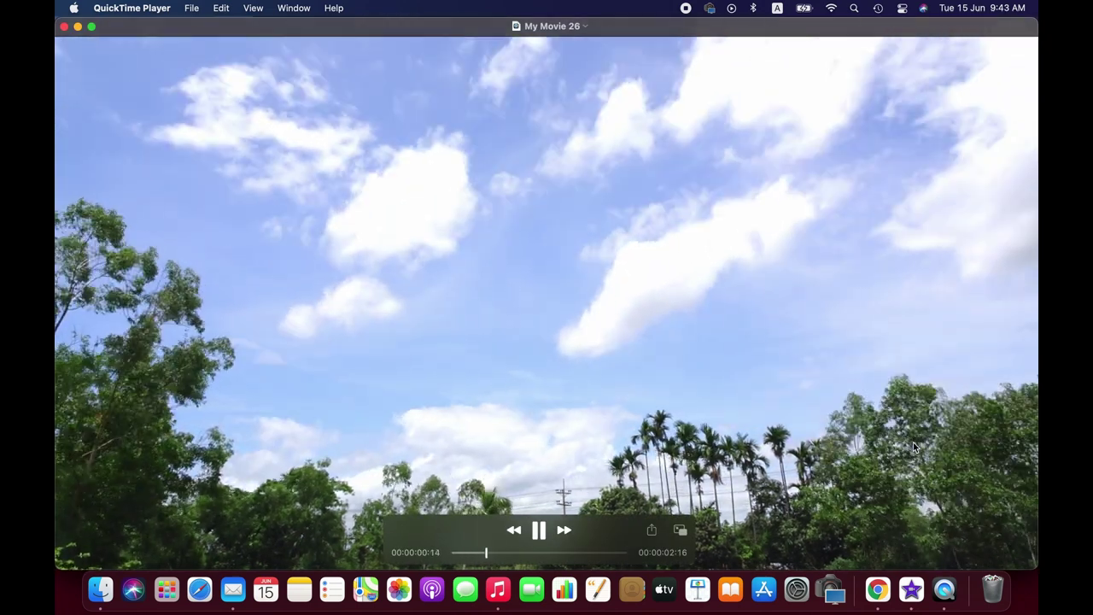